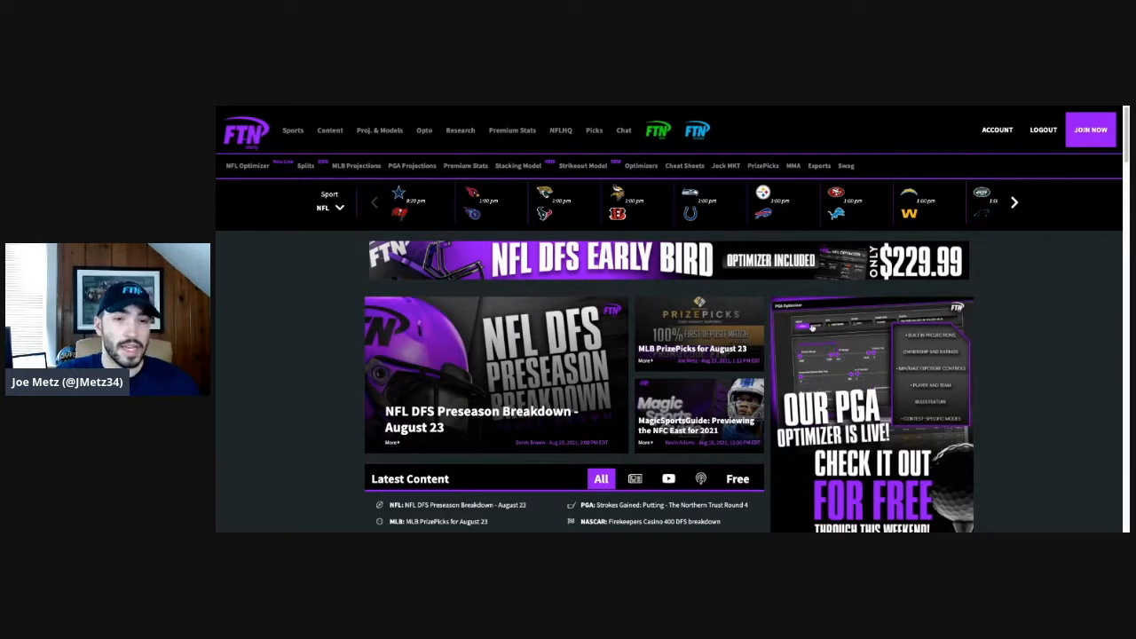
# Open the Splits Tool from the site's NFL premium tools.
pyautogui.moveTo(513, 129)
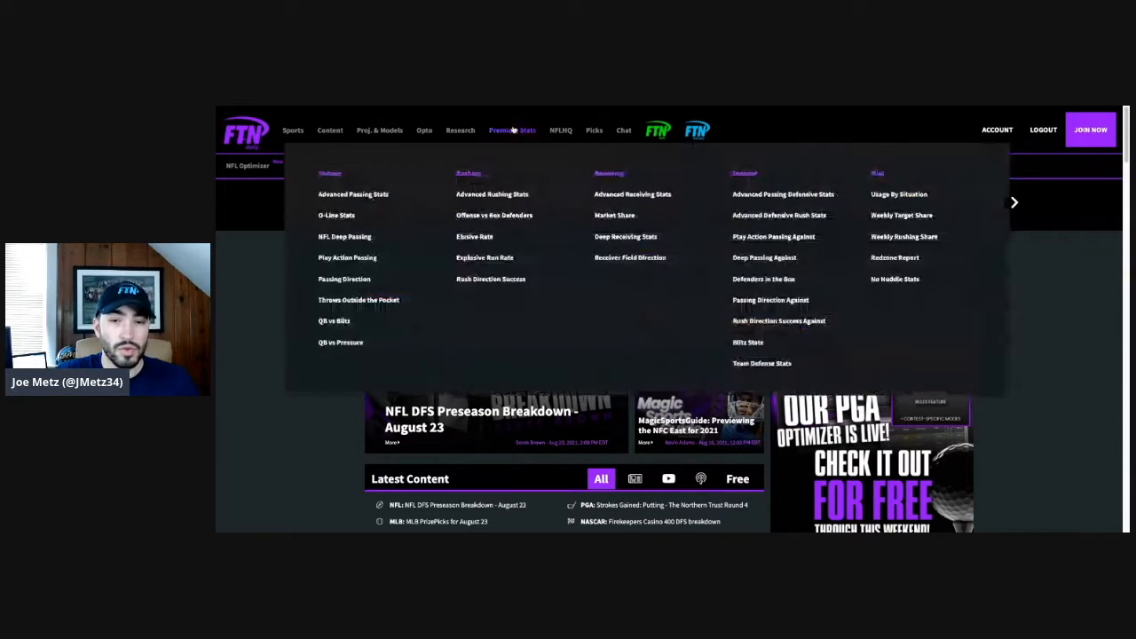
pyautogui.moveTo(556, 129)
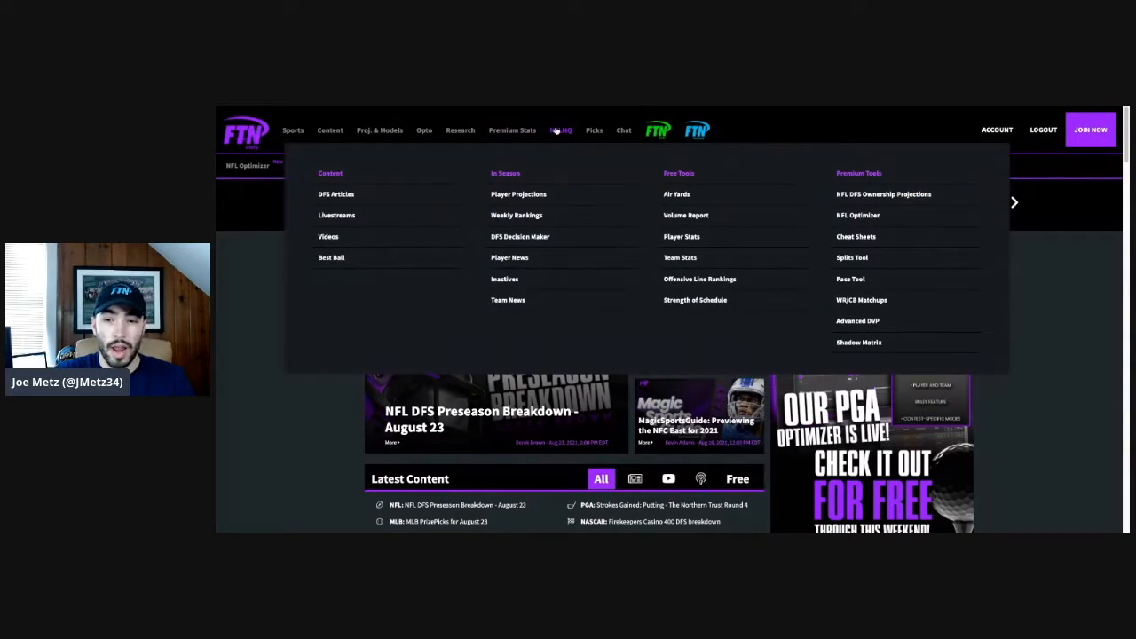
pyautogui.click(850, 260)
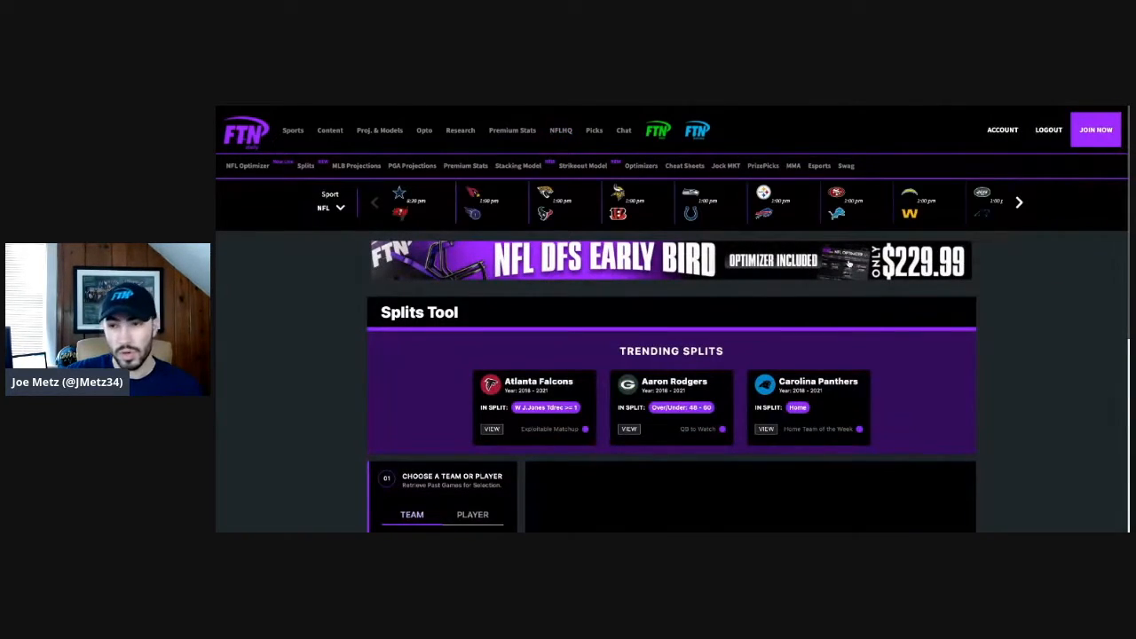
pyautogui.scroll(-2, 848, 264)
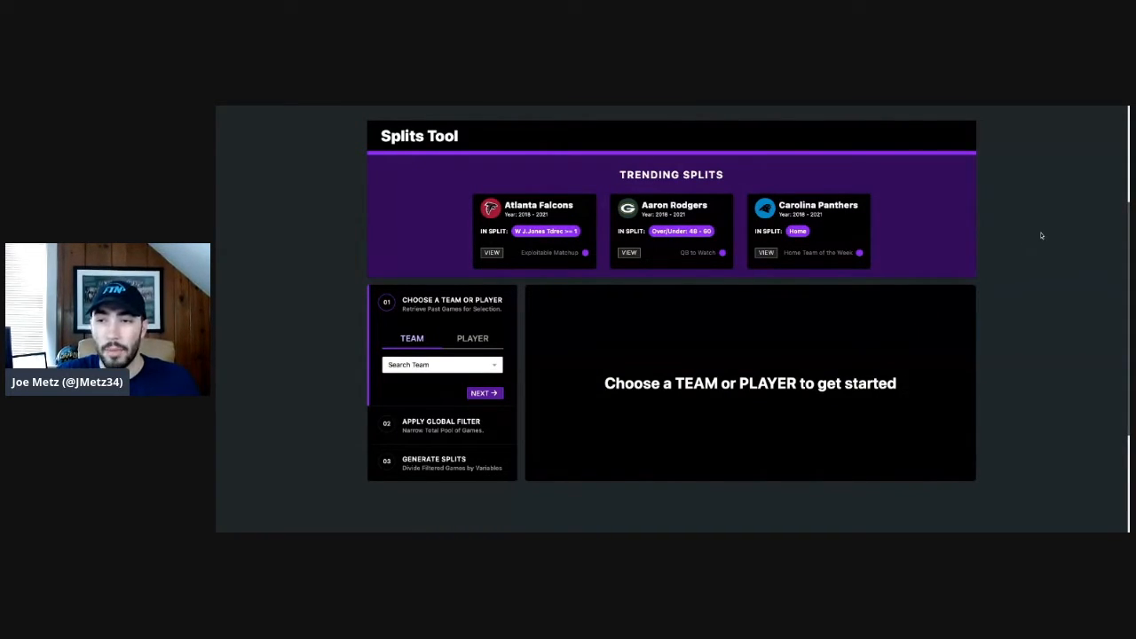
pyautogui.scroll(-1, 1041, 236)
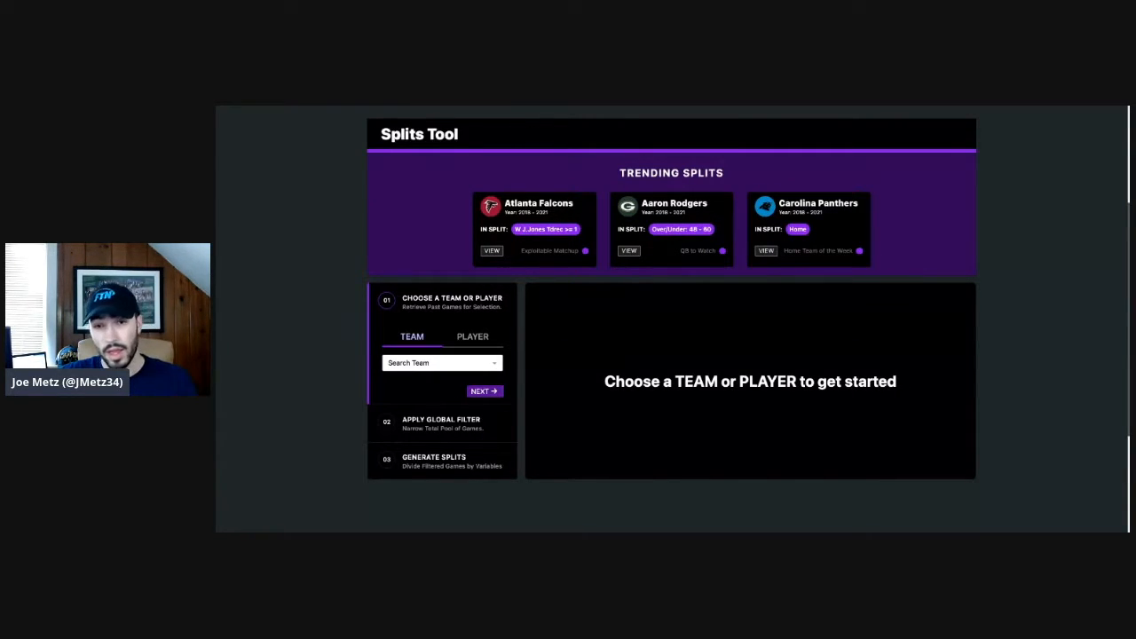
pyautogui.scroll(-1, 671, 320)
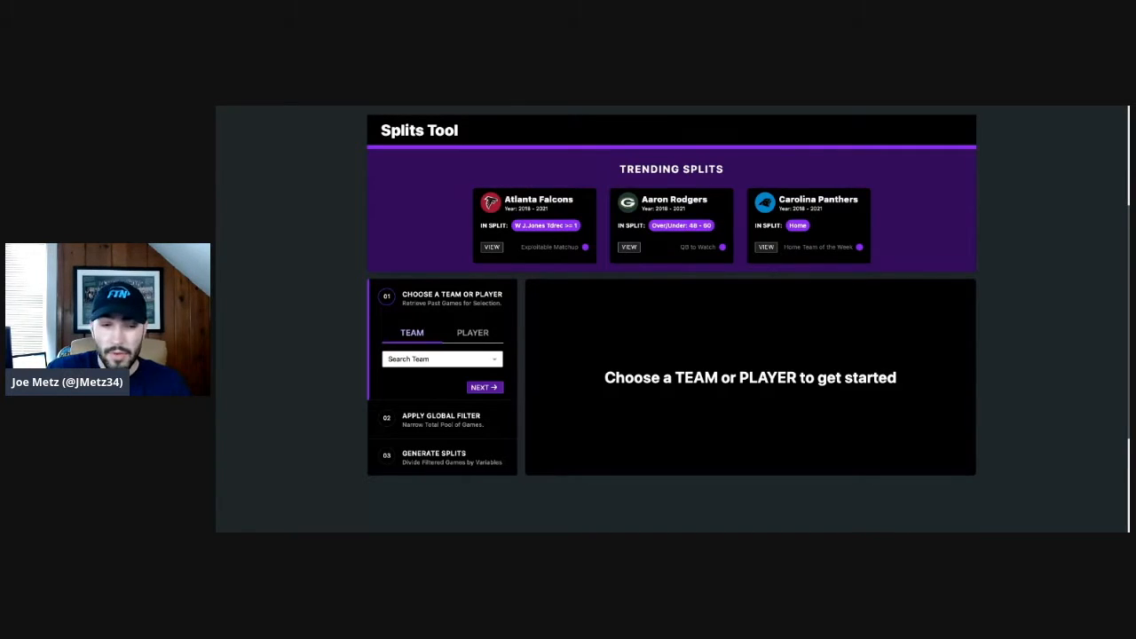
pyautogui.scroll(-1, 1011, 287)
pyautogui.scroll(1, 1011, 288)
pyautogui.scroll(-1, 1021, 282)
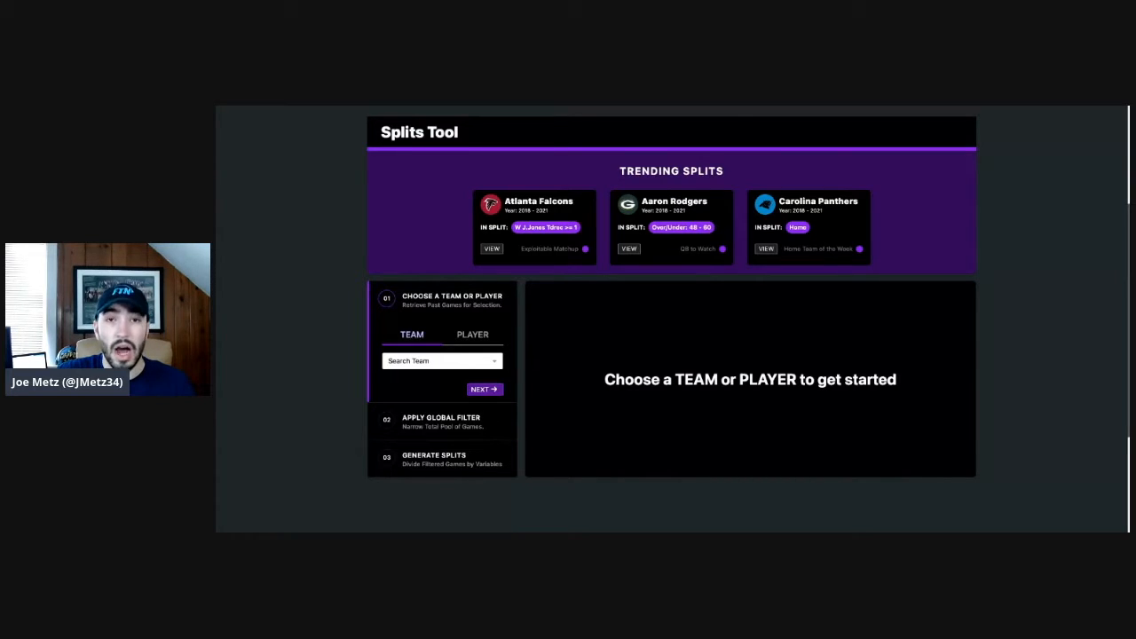
pyautogui.scroll(-1, 1065, 266)
pyautogui.scroll(-2, 1065, 266)
pyautogui.scroll(1, 1062, 263)
pyautogui.scroll(1, 1061, 262)
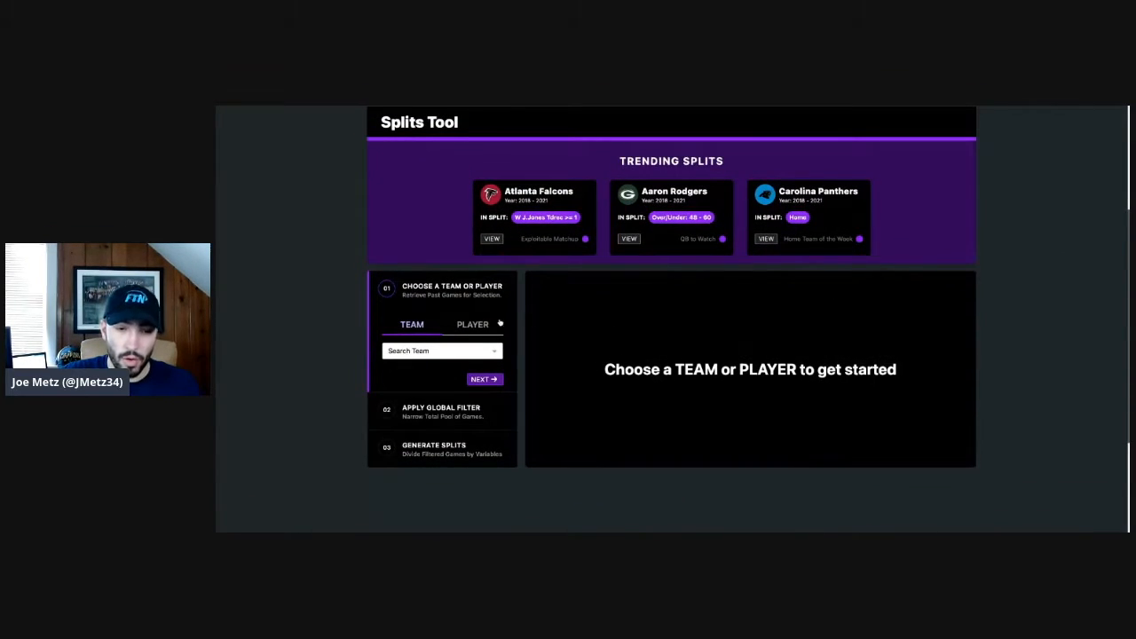
# Choose the offensive player Latavius Murray as the subject of the splits.
pyautogui.click(480, 327)
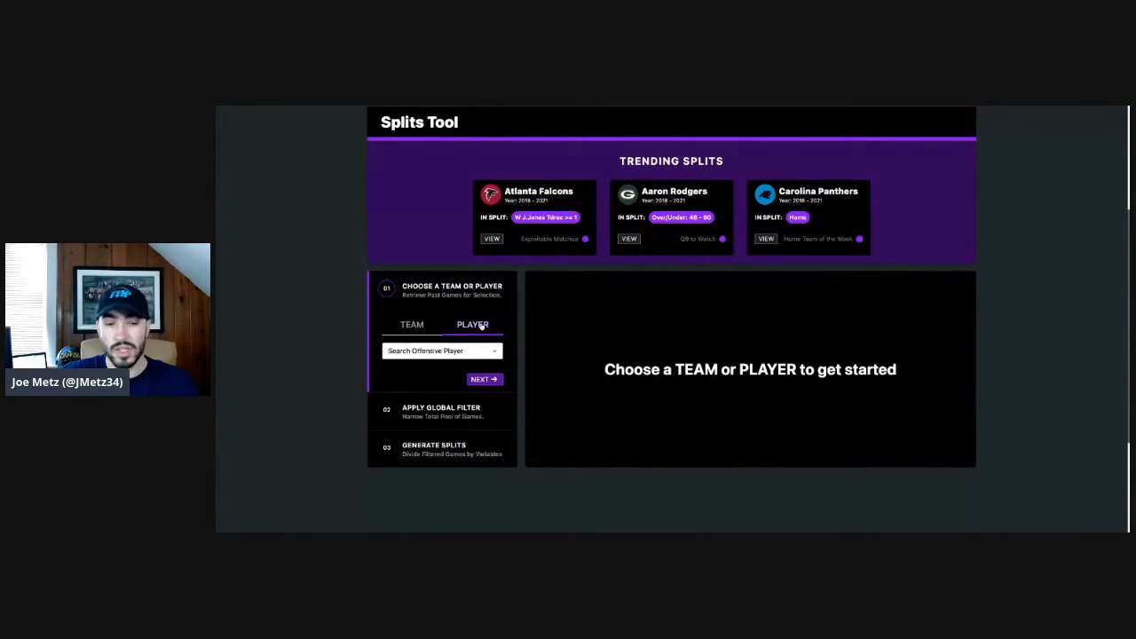
pyautogui.click(442, 351)
pyautogui.write('Latal')
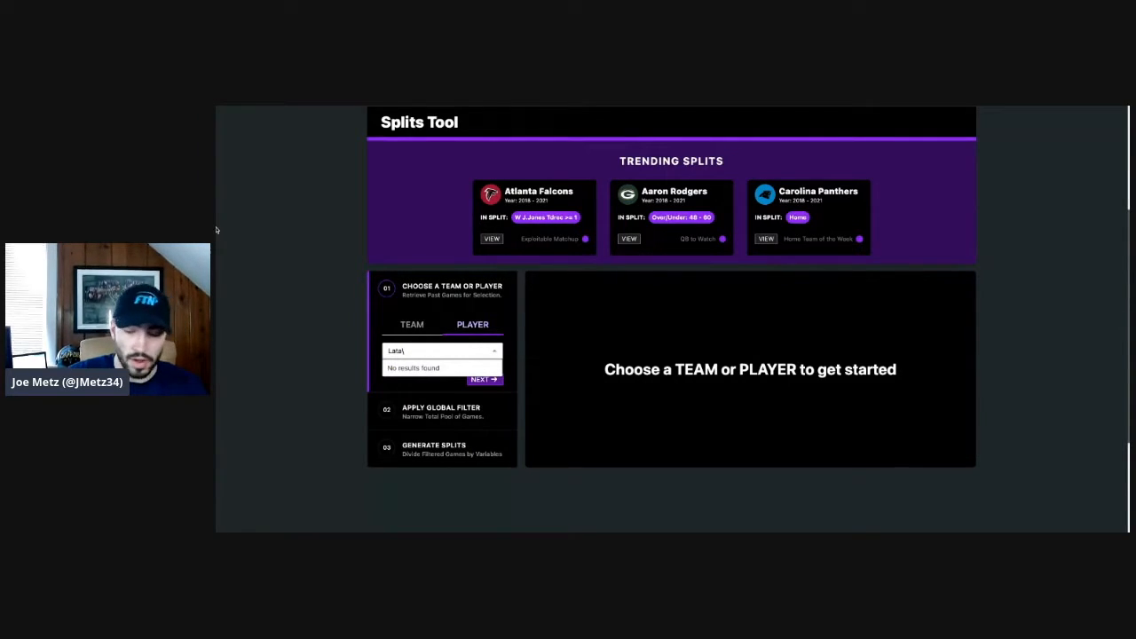
pyautogui.press('BackSpace')
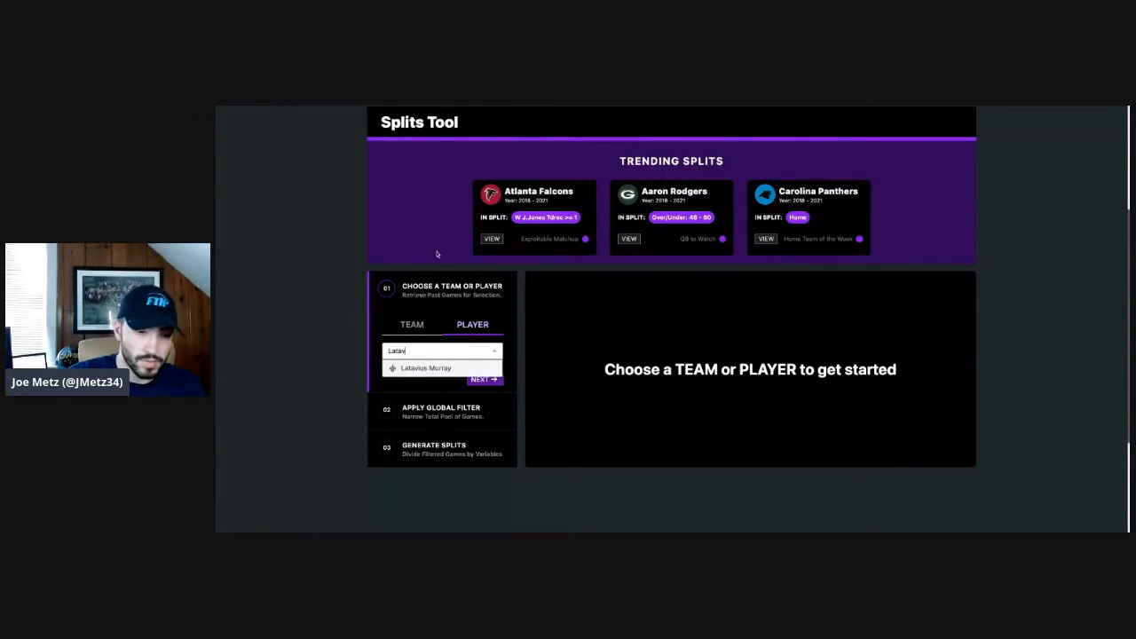
pyautogui.write('v')
pyautogui.click(414, 369)
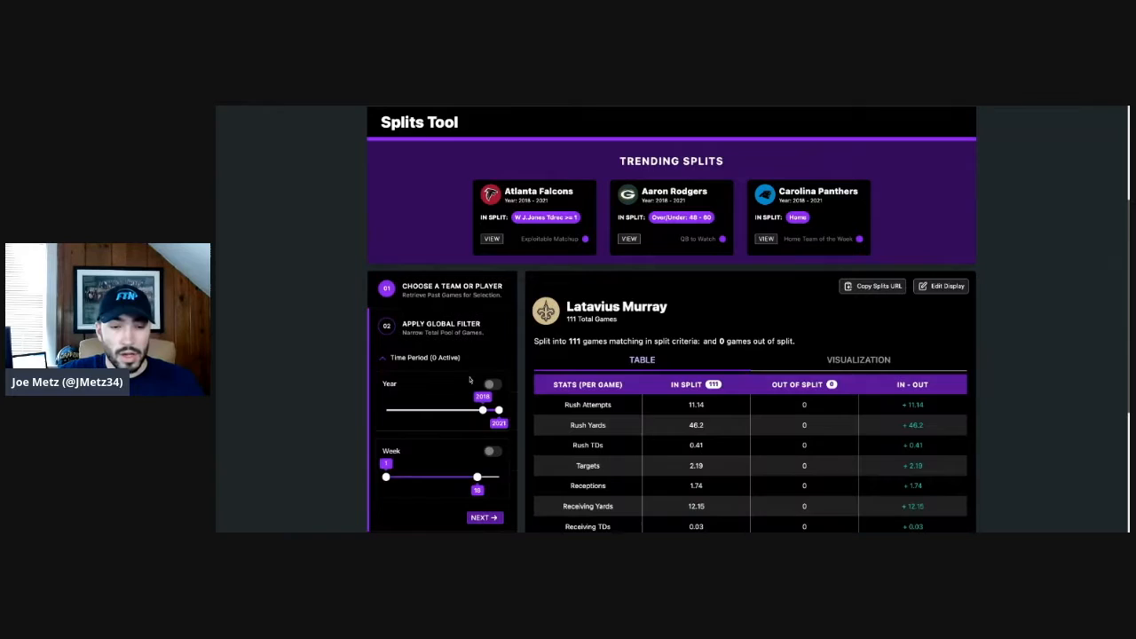
# Leave the year and week global filters inactive and continue to the Generate Splits stage.
pyautogui.scroll(-1, 444, 342)
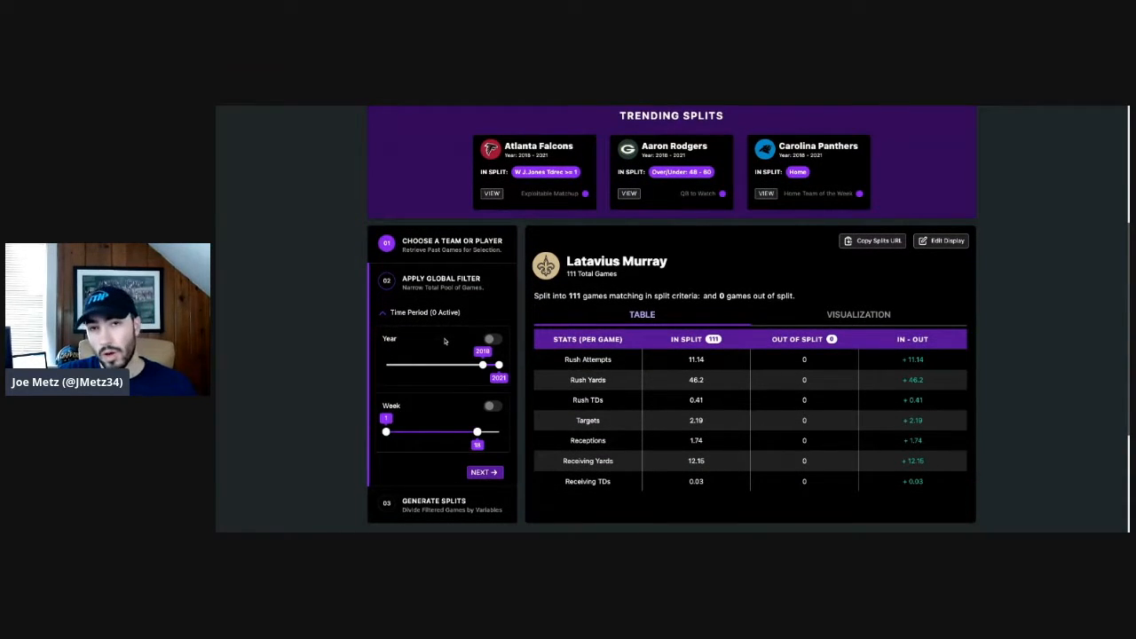
pyautogui.scroll(-1, 431, 417)
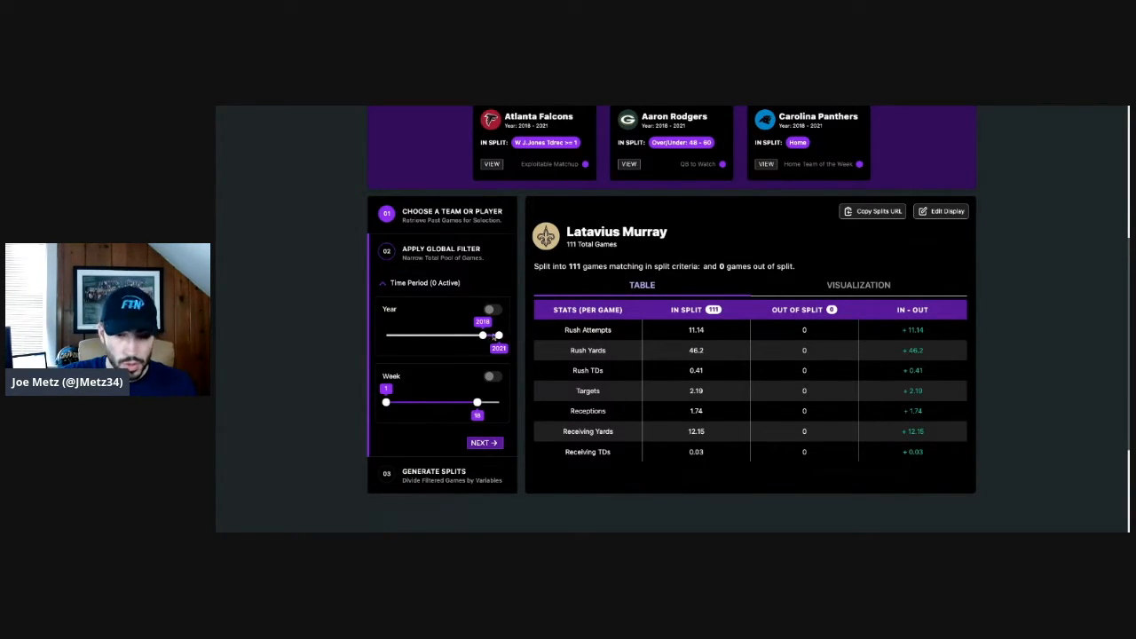
pyautogui.scroll(-1, 479, 364)
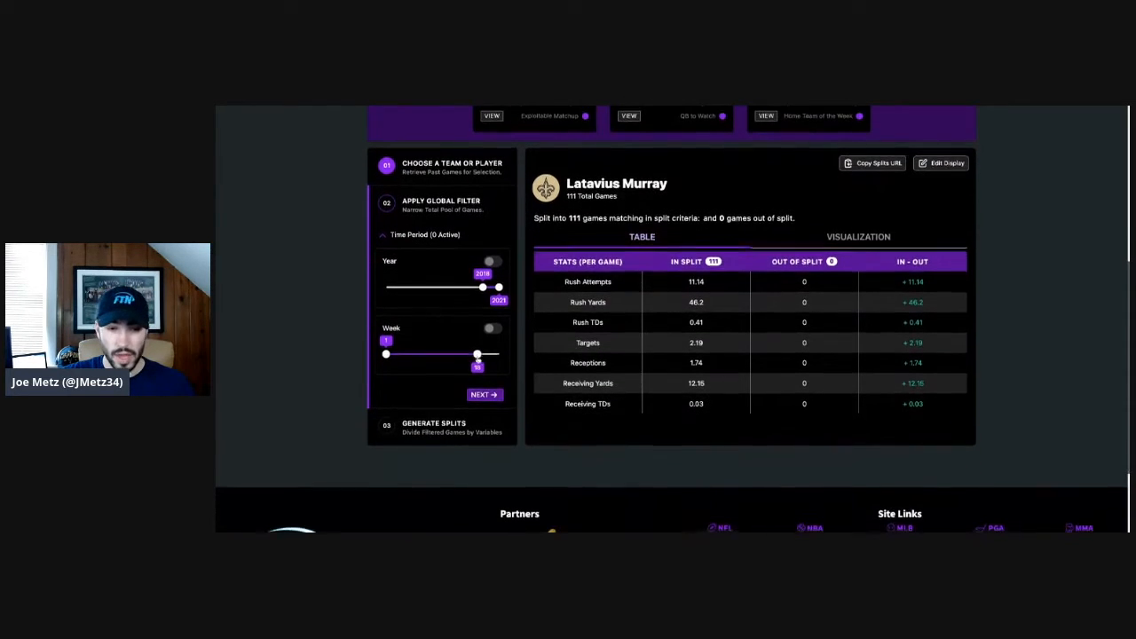
pyautogui.click(482, 386)
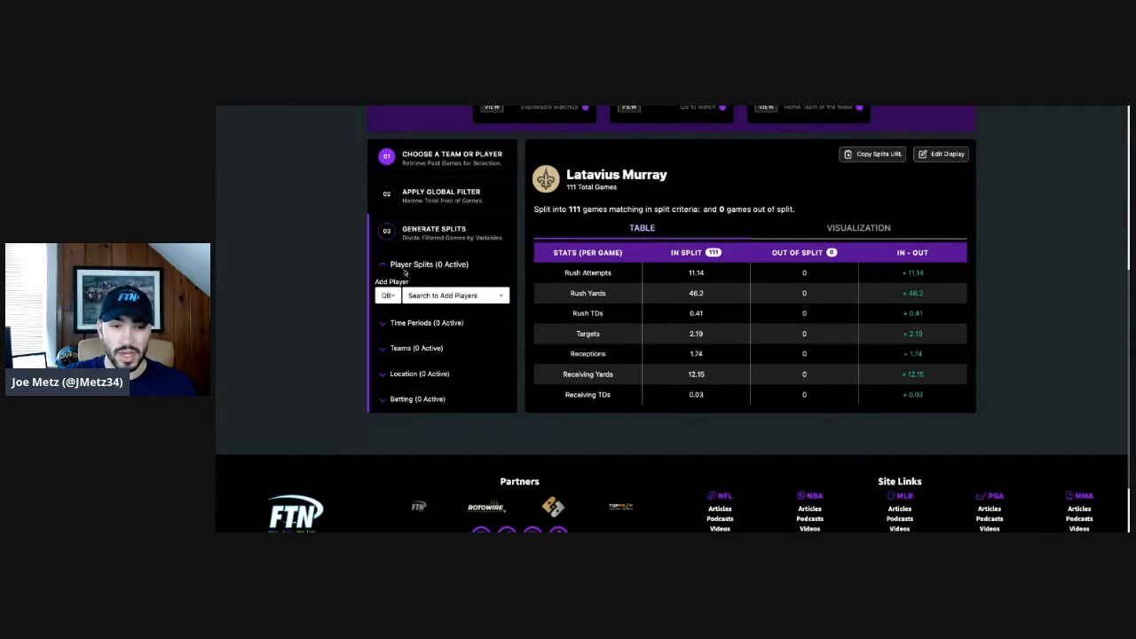
pyautogui.moveTo(392, 264); pyautogui.dragTo(468, 265)
pyautogui.click(468, 264)
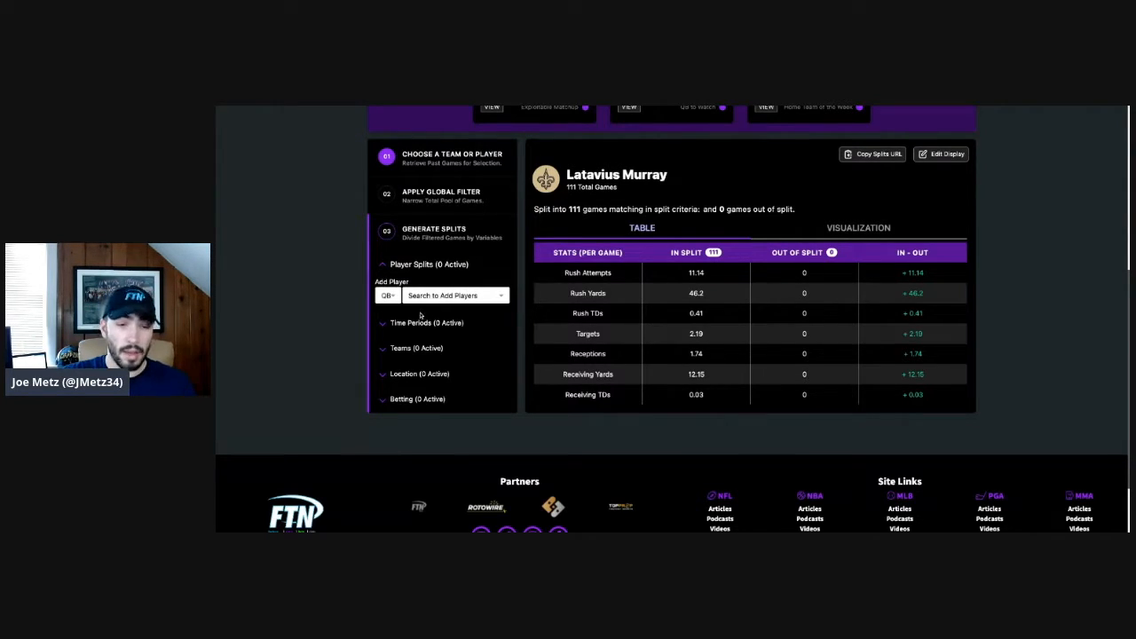
# Examine the options in the Time Periods, Teams, Location and Betting split categories, collapsing each one again.
pyautogui.click(382, 324)
pyautogui.scroll(-2, 431, 322)
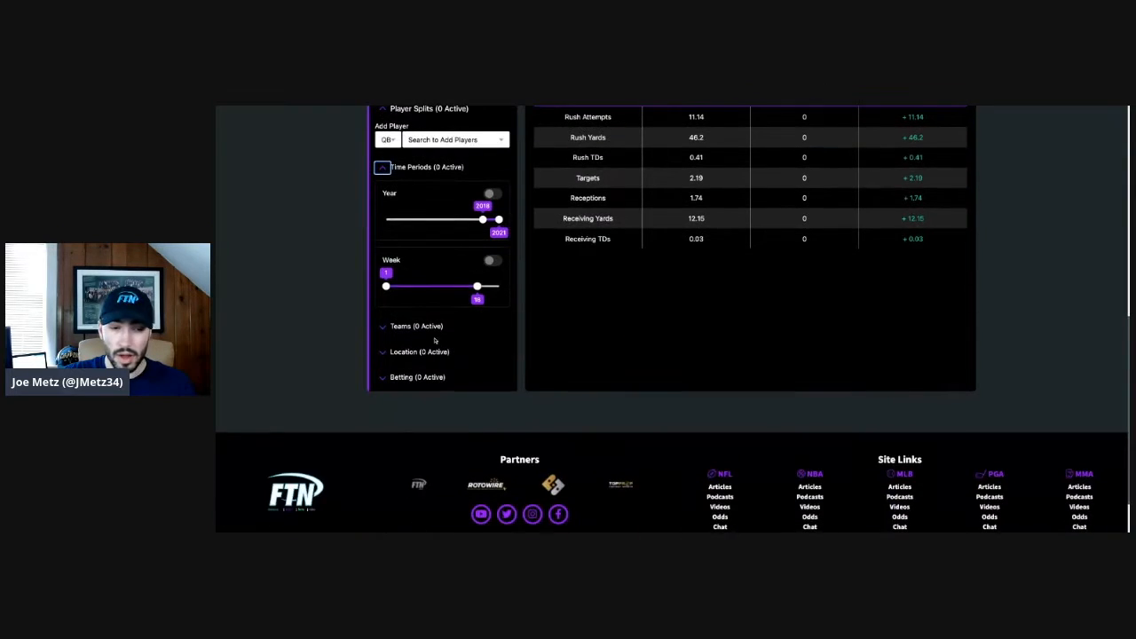
pyautogui.scroll(1, 409, 238)
pyautogui.click(395, 239)
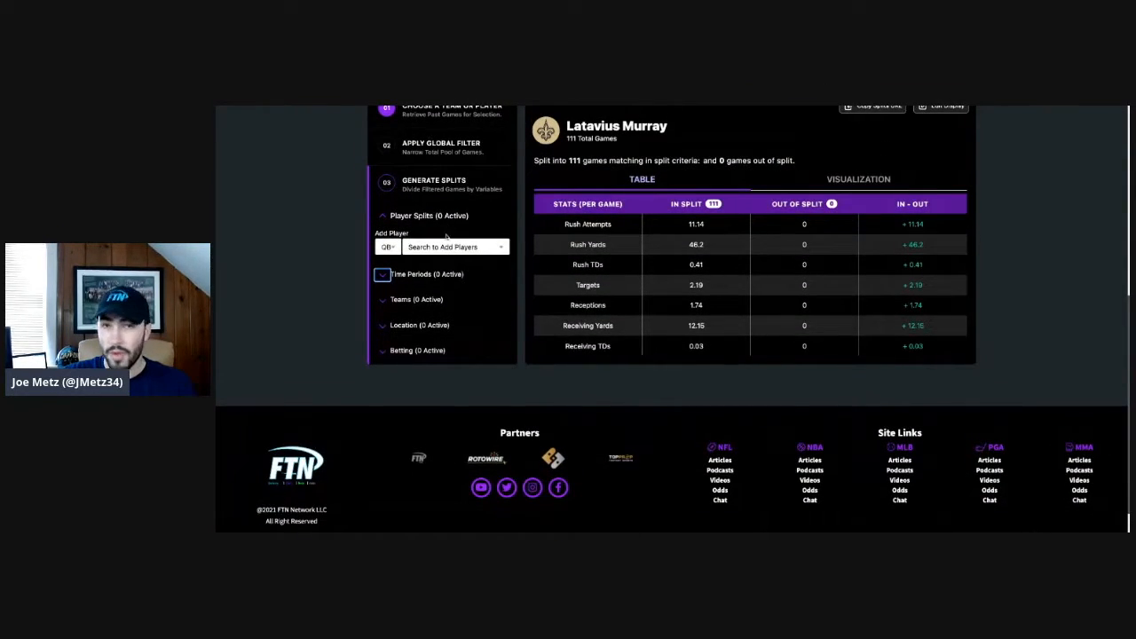
pyautogui.click(382, 303)
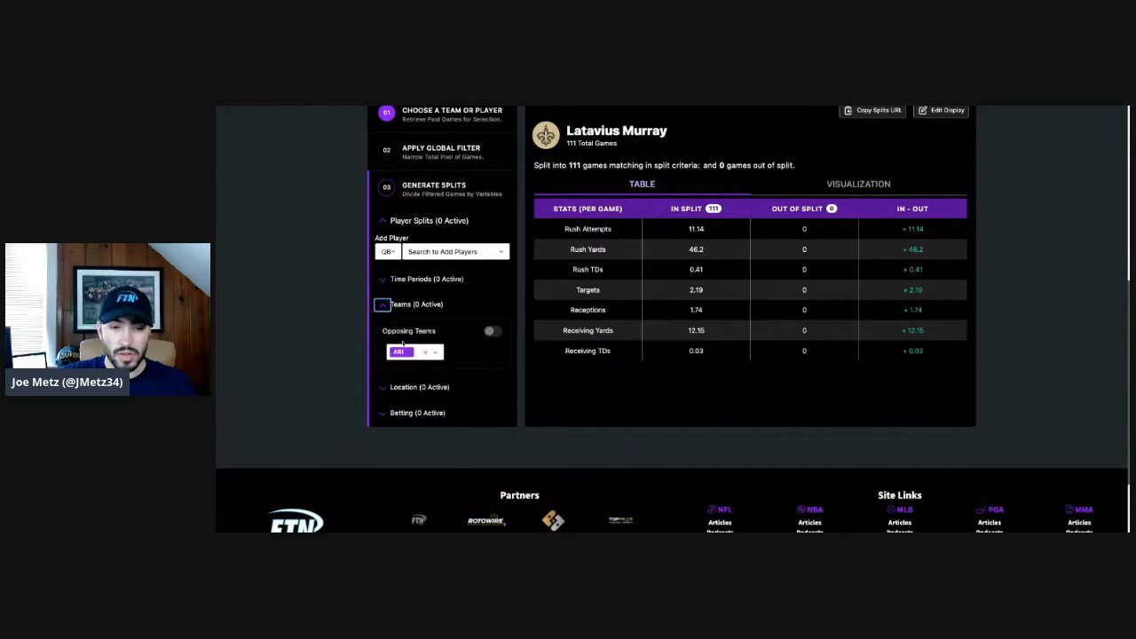
pyautogui.click(382, 304)
pyautogui.click(381, 330)
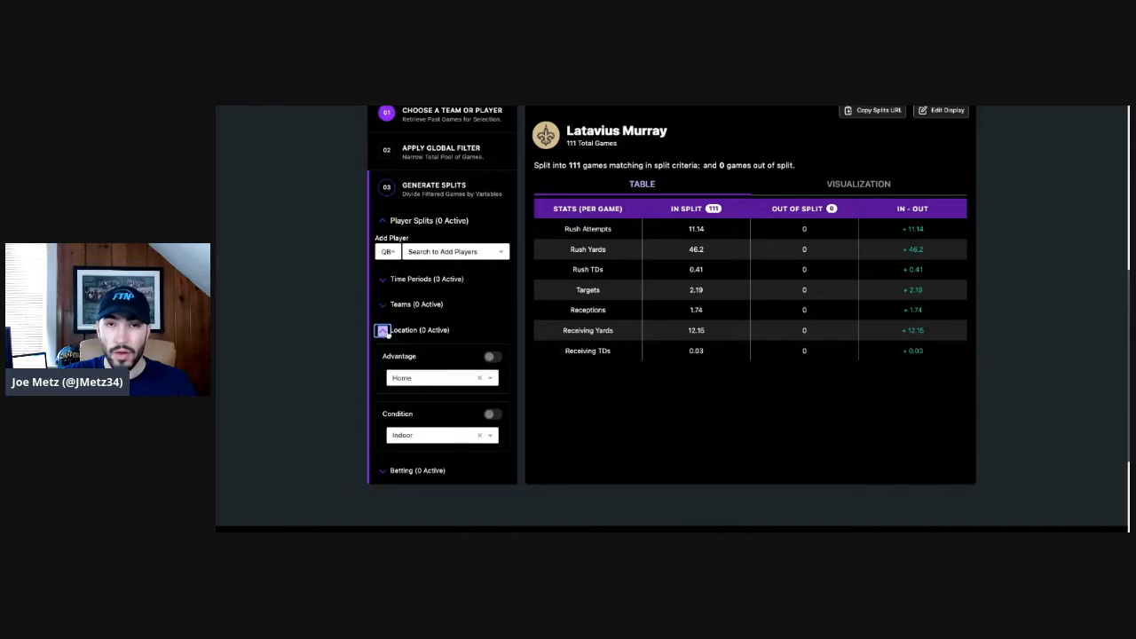
pyautogui.click(382, 330)
pyautogui.click(390, 350)
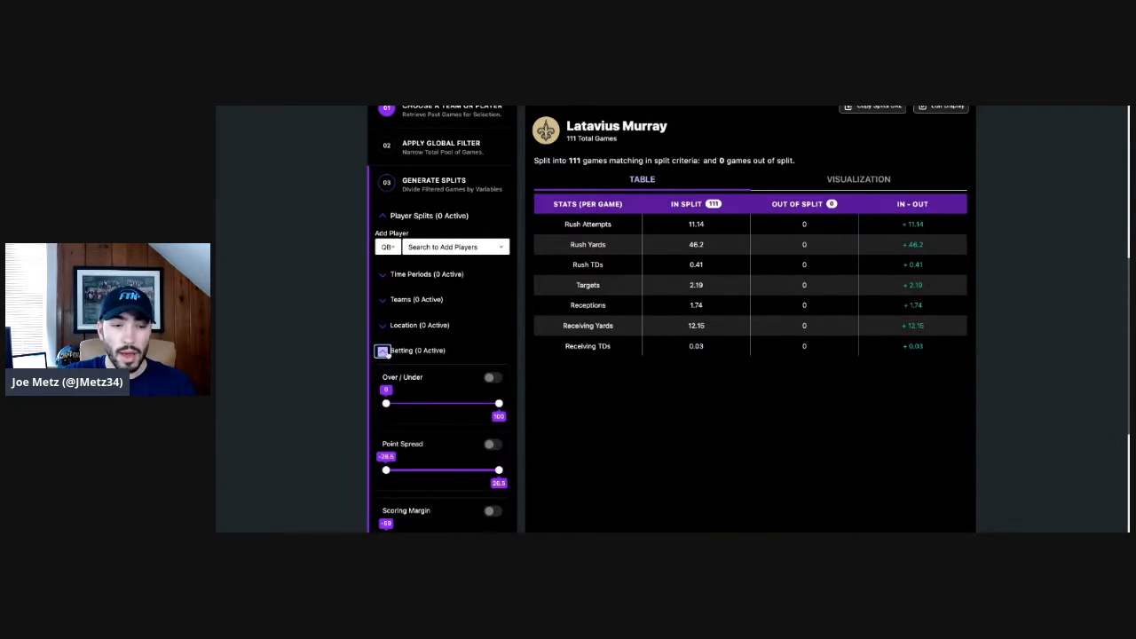
pyautogui.scroll(-1, 394, 352)
pyautogui.scroll(-1, 394, 351)
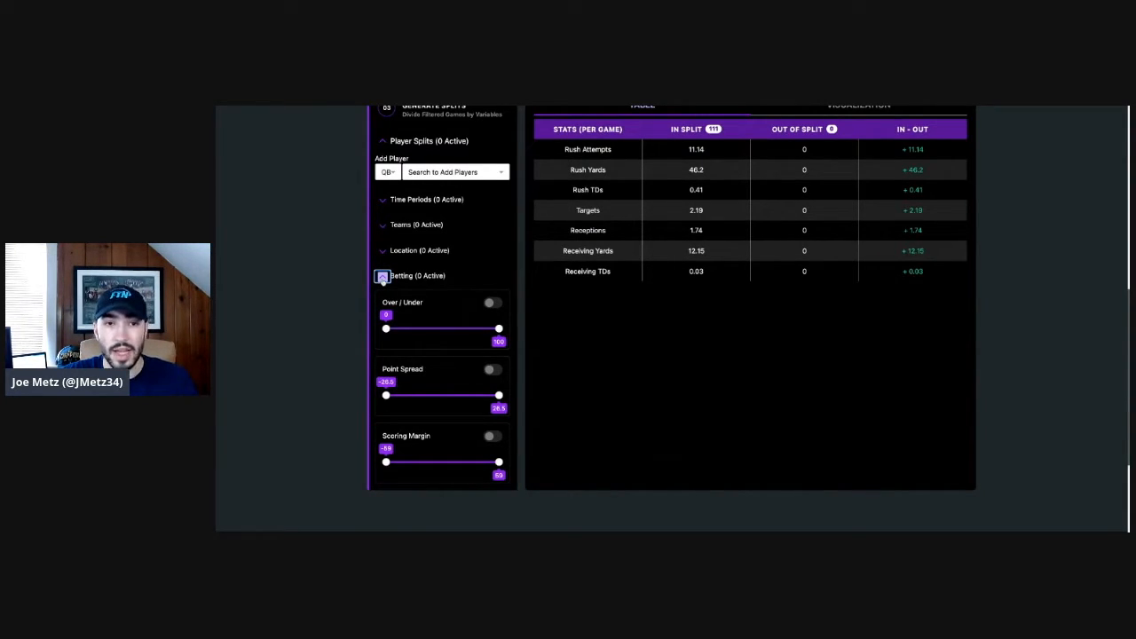
pyautogui.click(381, 277)
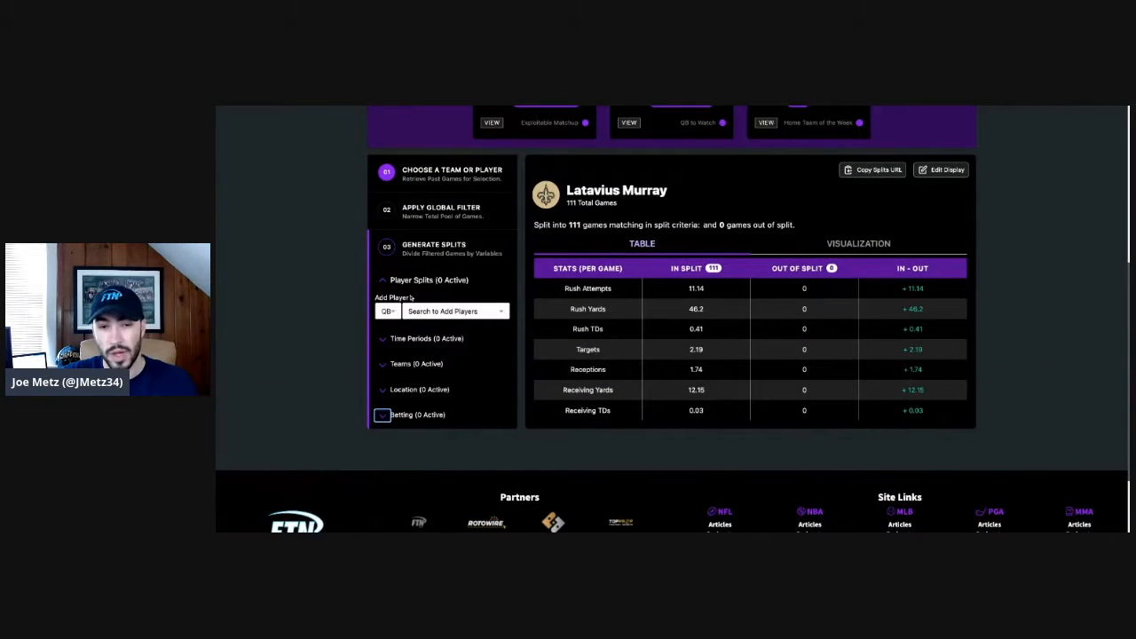
# Add running back Alvin Kamara as a player split.
pyautogui.click(388, 314)
pyautogui.click(387, 343)
pyautogui.click(431, 313)
pyautogui.write('Alvin')
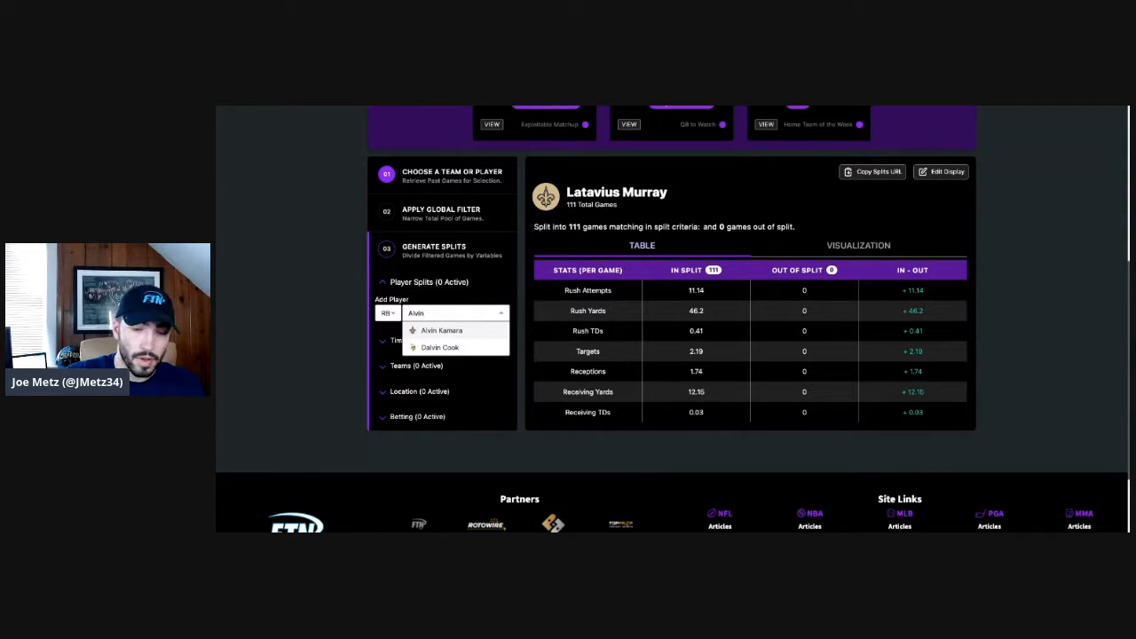
pyautogui.click(430, 330)
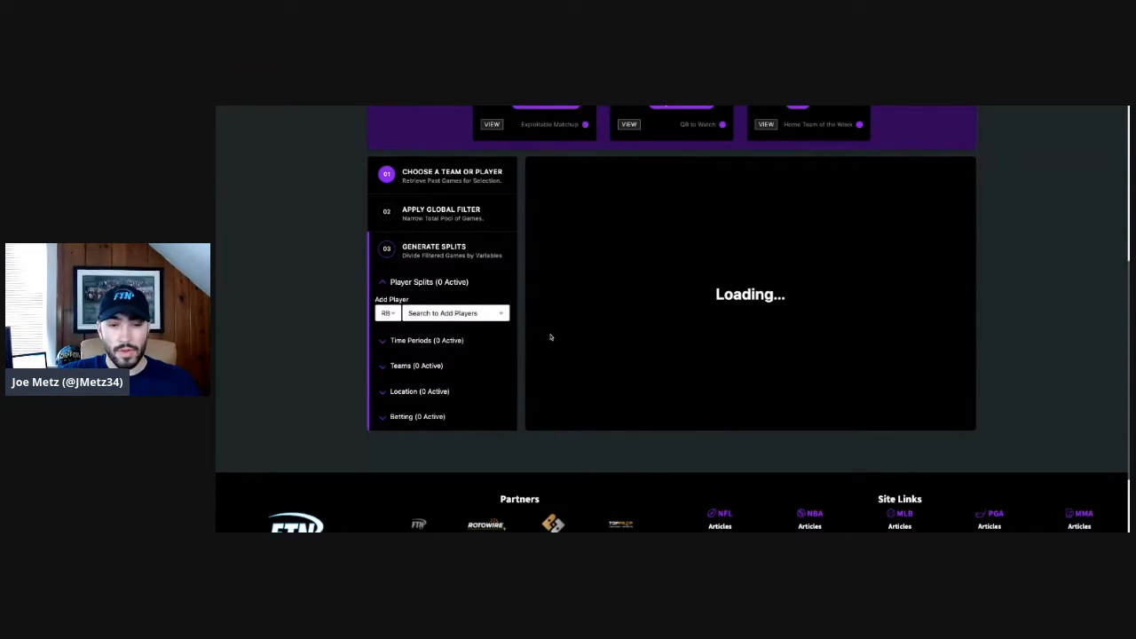
pyautogui.scroll(-1, 1068, 322)
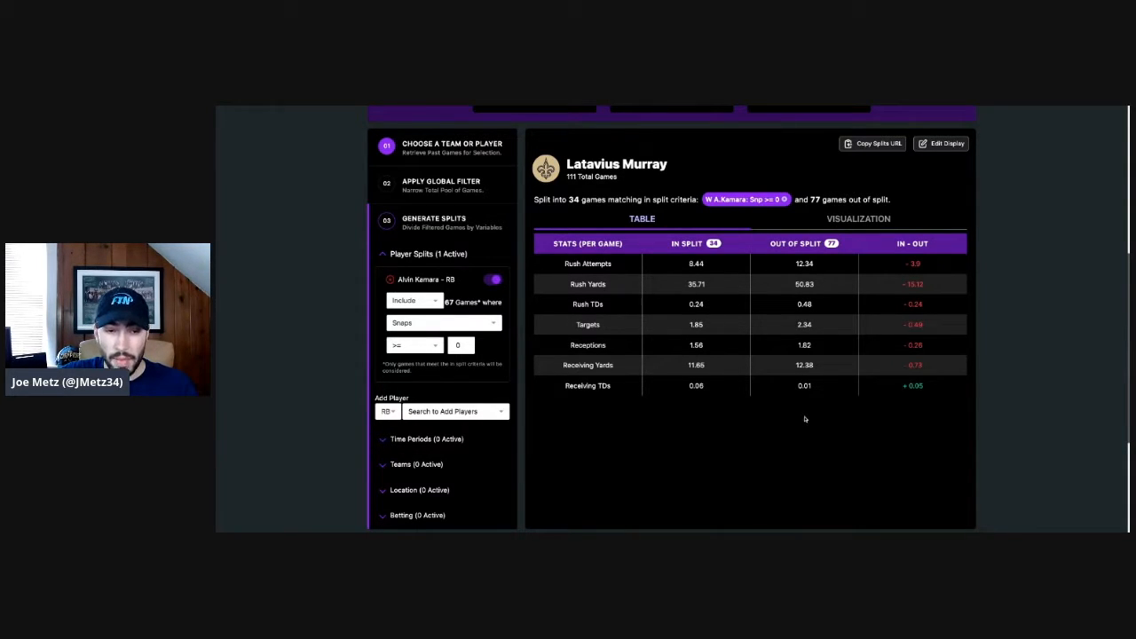
# Visualize the split as a chart showing only the In Split Average and Out of Split Average lines.
pyautogui.click(833, 224)
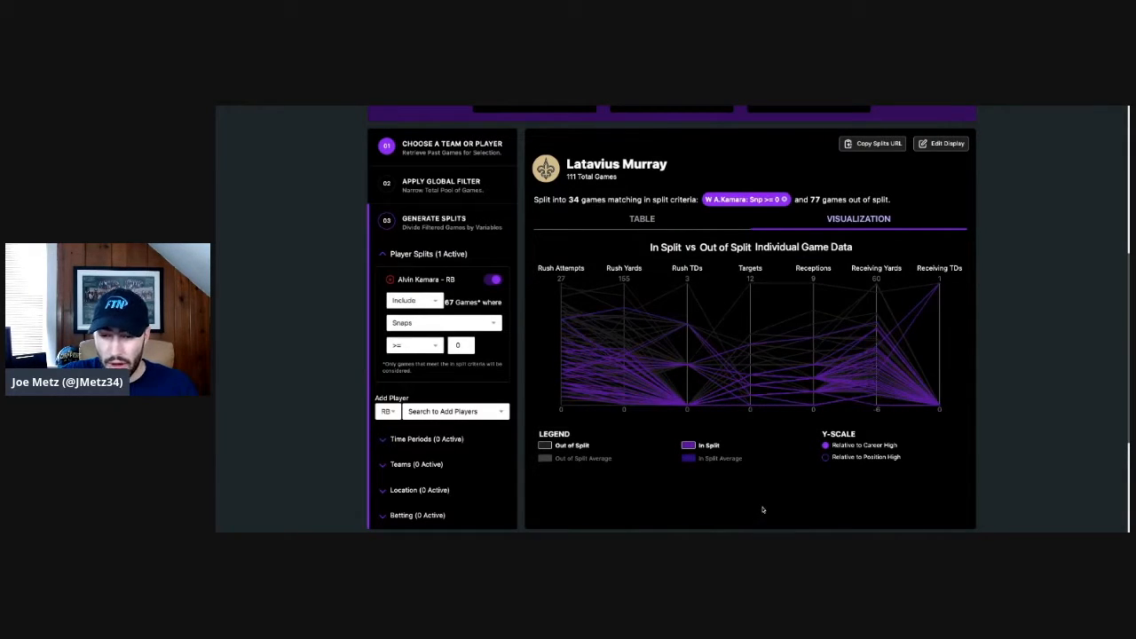
pyautogui.click(691, 460)
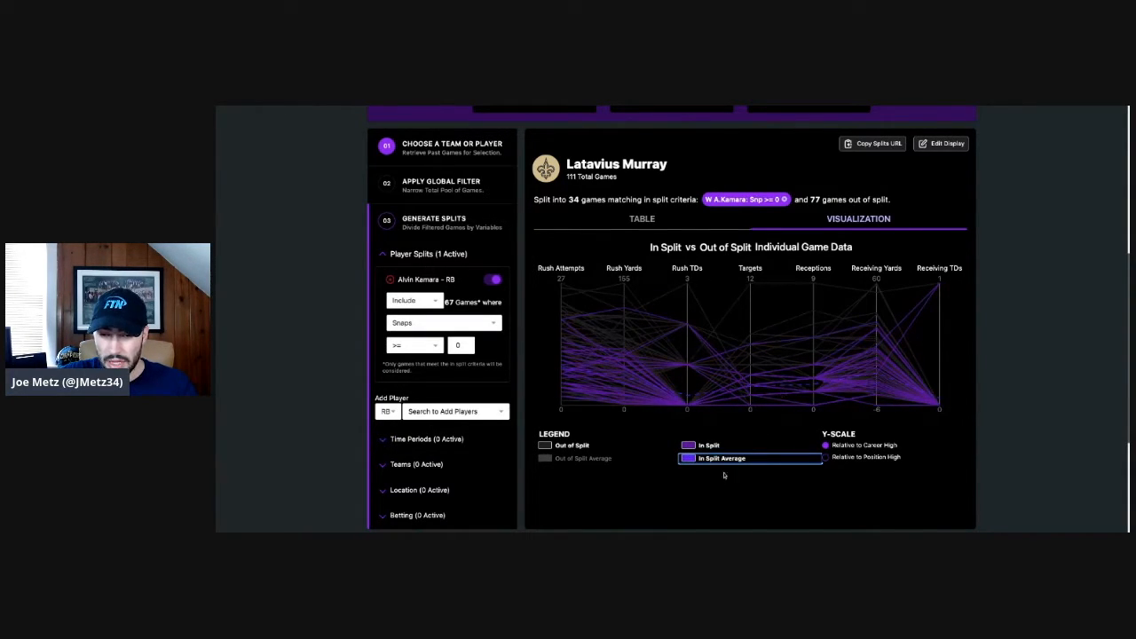
pyautogui.click(697, 448)
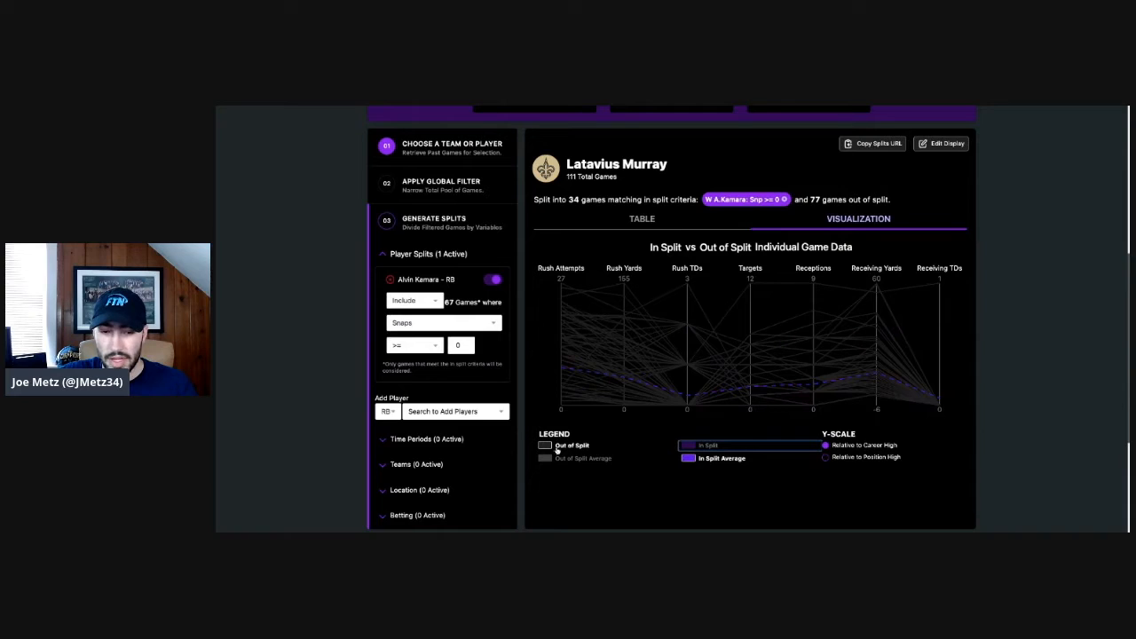
pyautogui.click(715, 448)
pyautogui.click(688, 457)
pyautogui.click(608, 460)
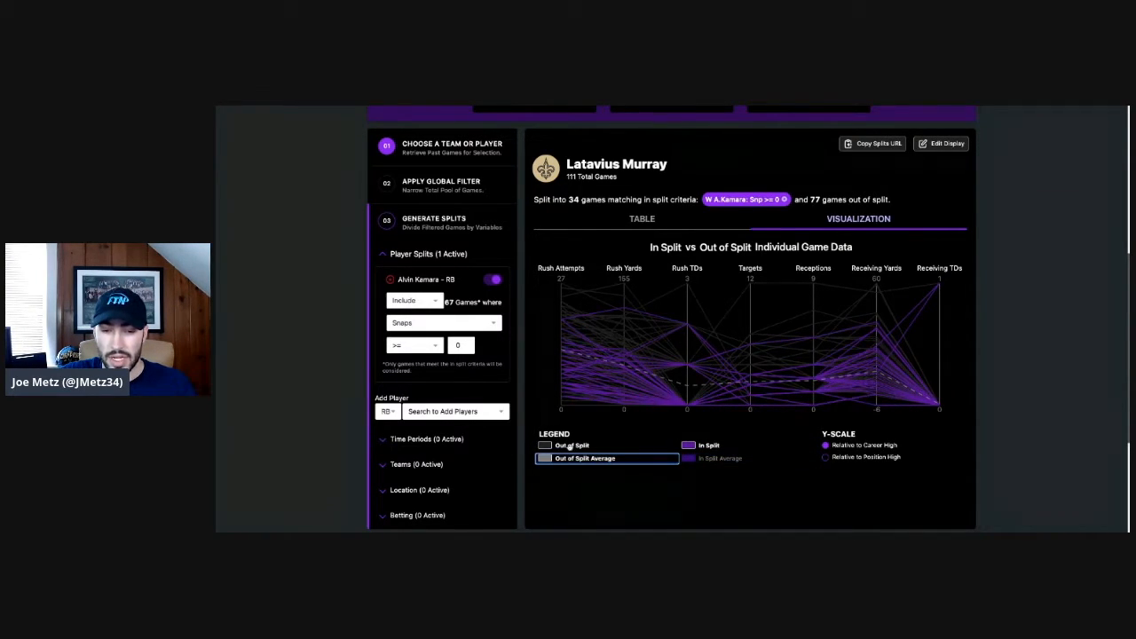
pyautogui.click(569, 447)
pyautogui.click(736, 449)
pyautogui.click(732, 459)
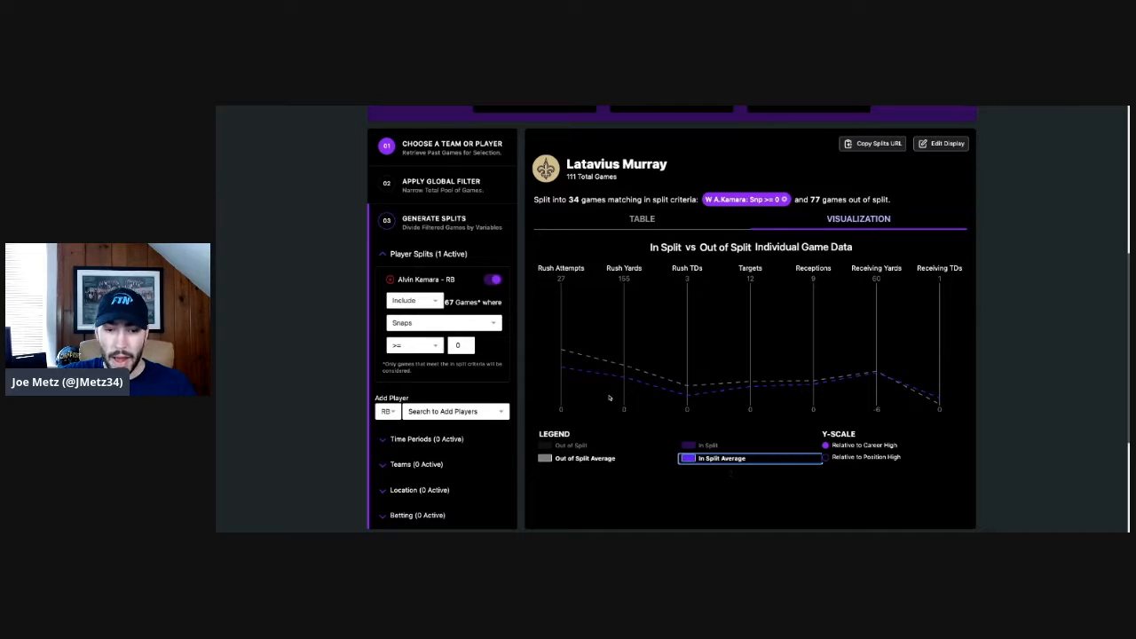
# Show only the individual Out of Split games in the chart and return to the table view.
pyautogui.click(577, 445)
pyautogui.click(717, 458)
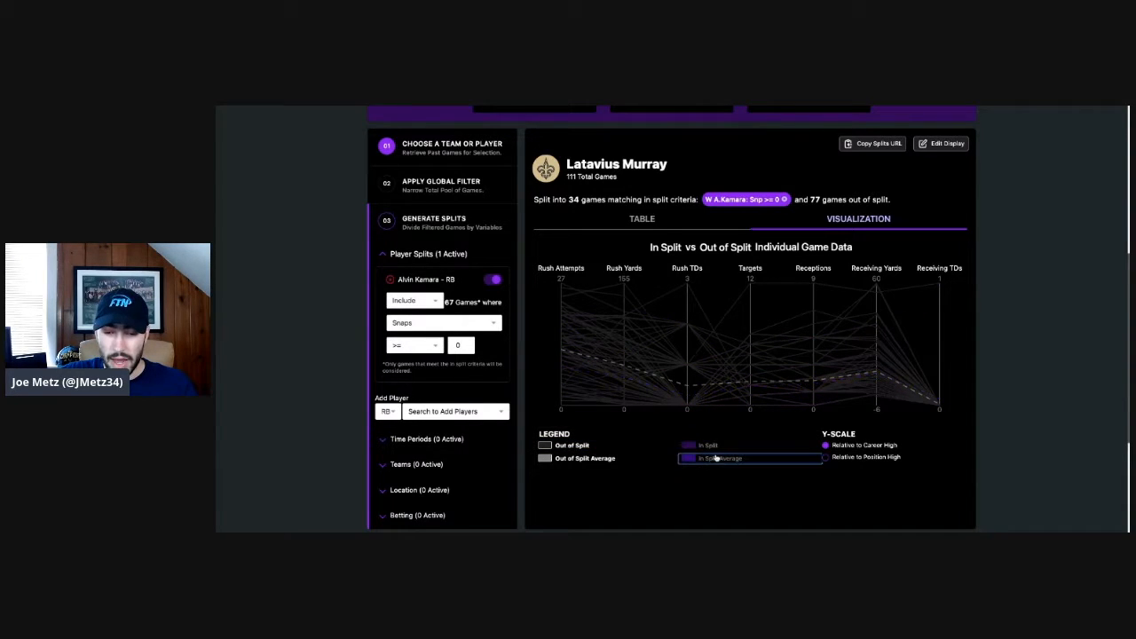
pyautogui.click(583, 458)
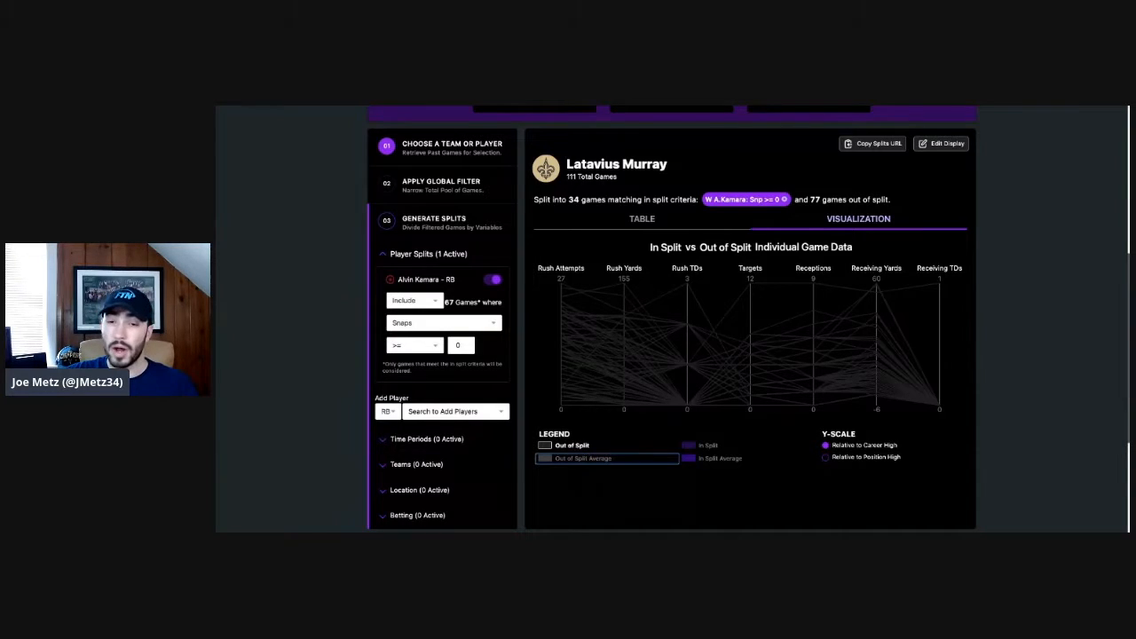
pyautogui.click(642, 222)
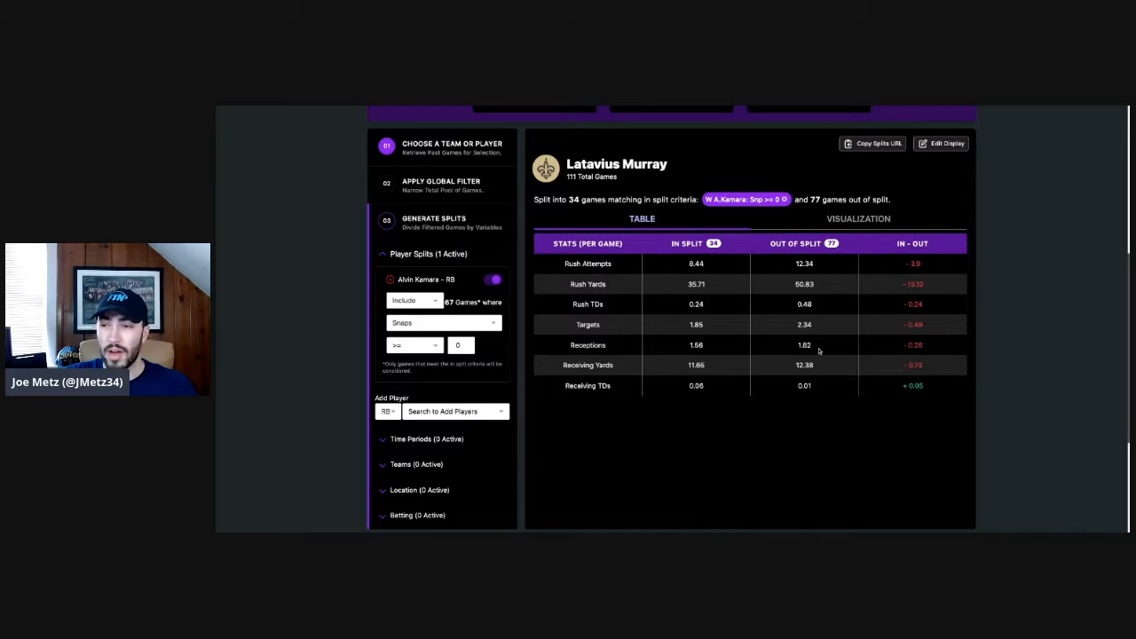
# Open the display stats settings, preview the In/Out comparison as Percent Change, and restore it to Difference.
pyautogui.click(946, 143)
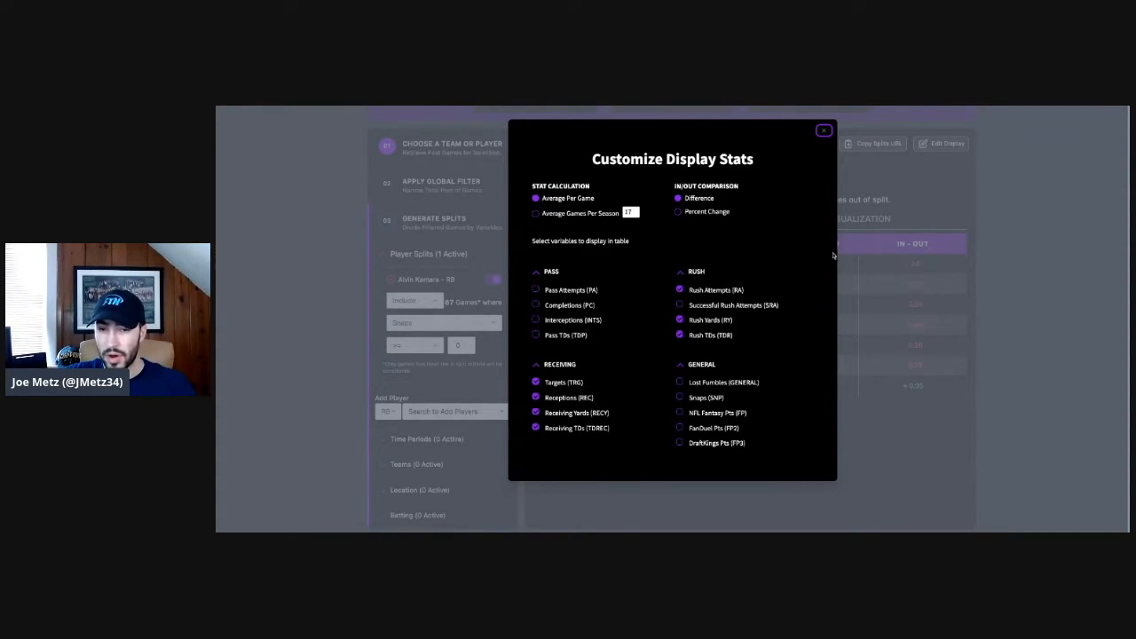
pyautogui.click(679, 212)
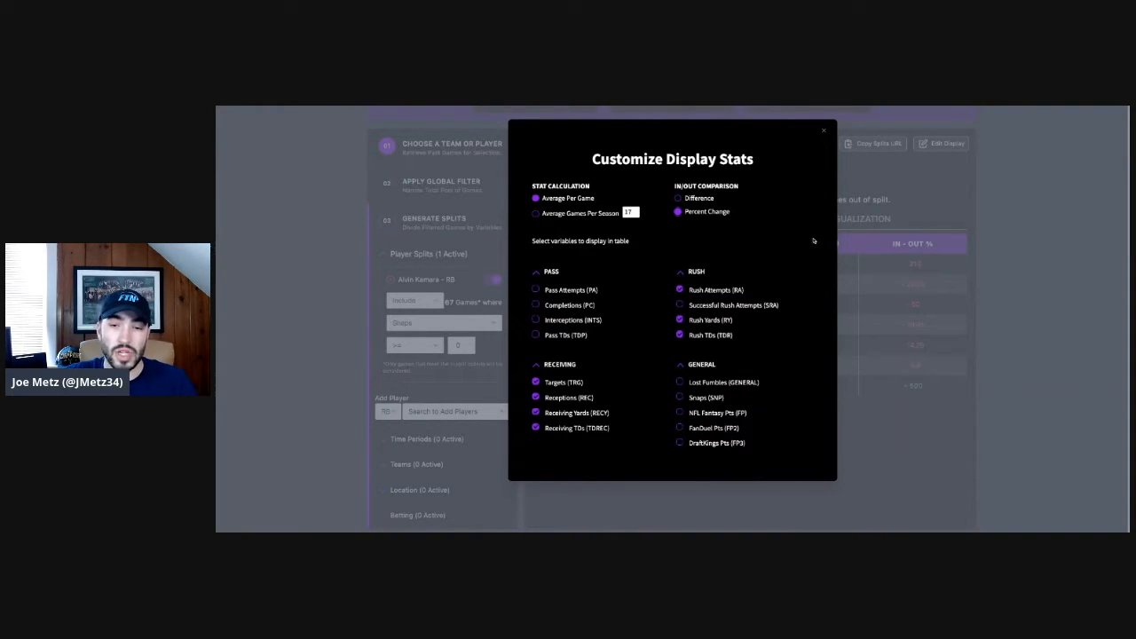
pyautogui.click(679, 198)
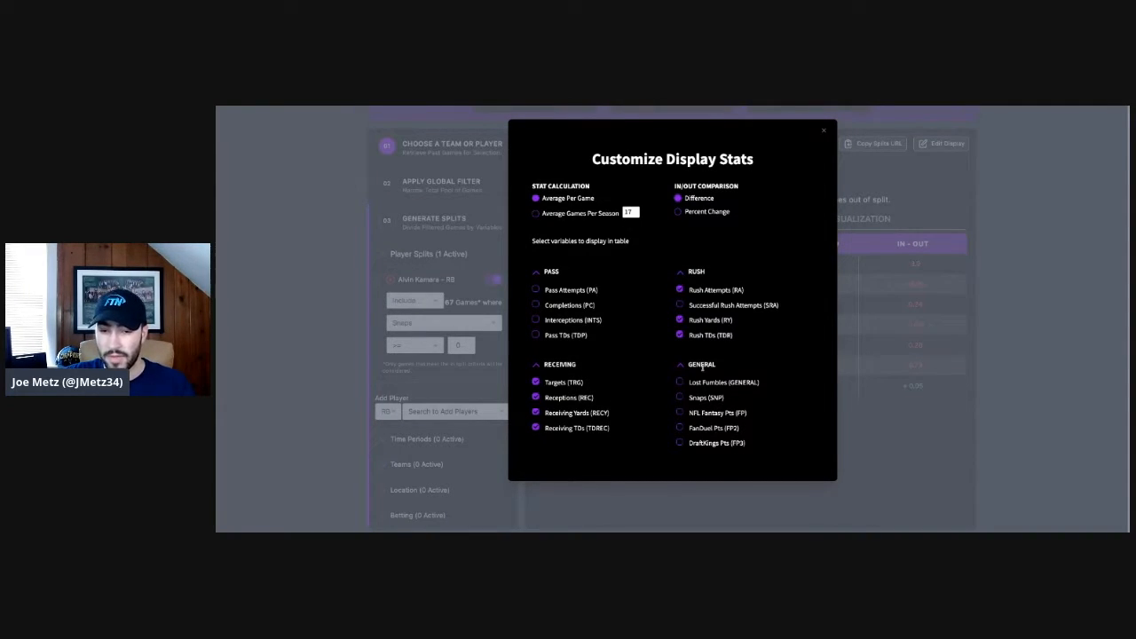
# Add Snaps, FanDuel Pts and DraftKings Pts to the stats displayed in the table and close the display settings.
pyautogui.click(707, 400)
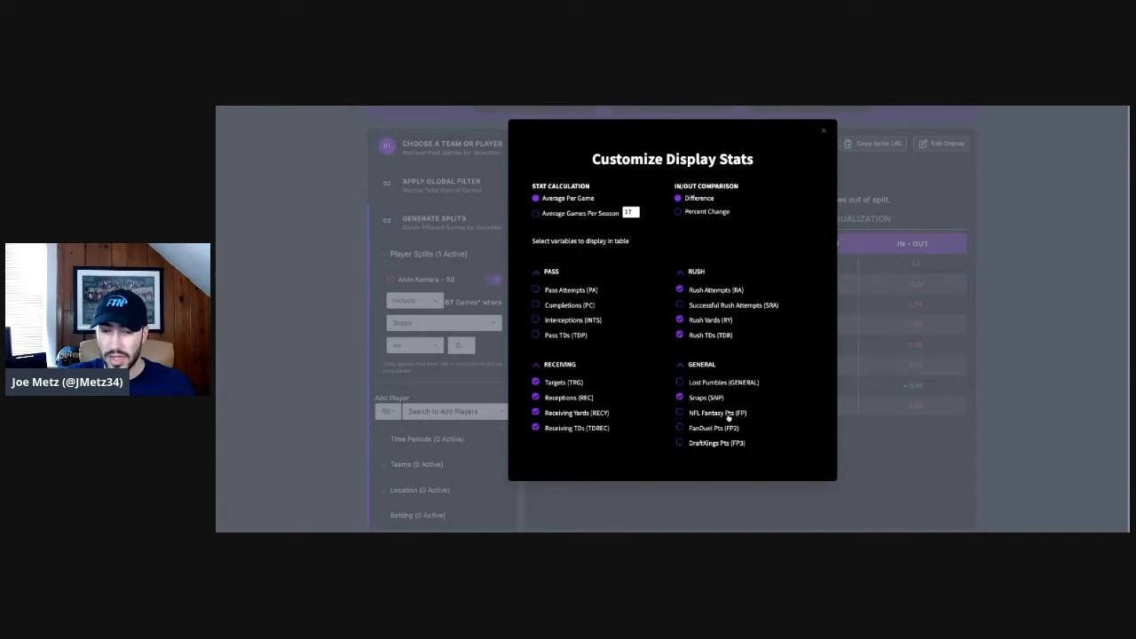
pyautogui.click(708, 430)
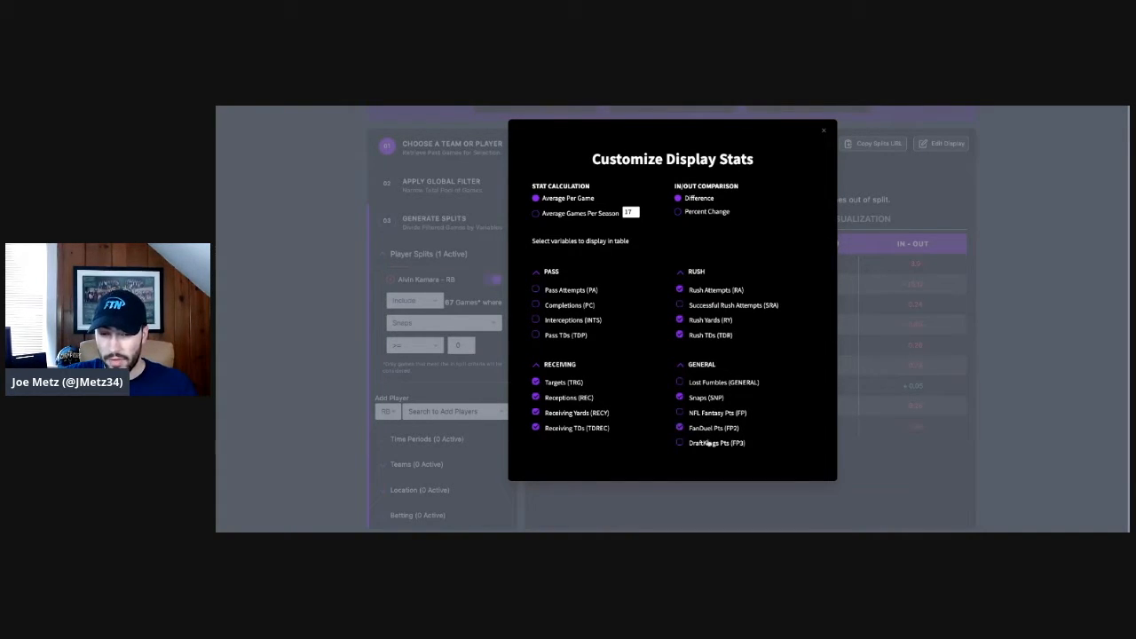
pyautogui.click(710, 444)
pyautogui.click(824, 131)
# Apply a global year filter of 2019 to 2020 to Latavius Murray's games.
pyautogui.scroll(-1, 852, 338)
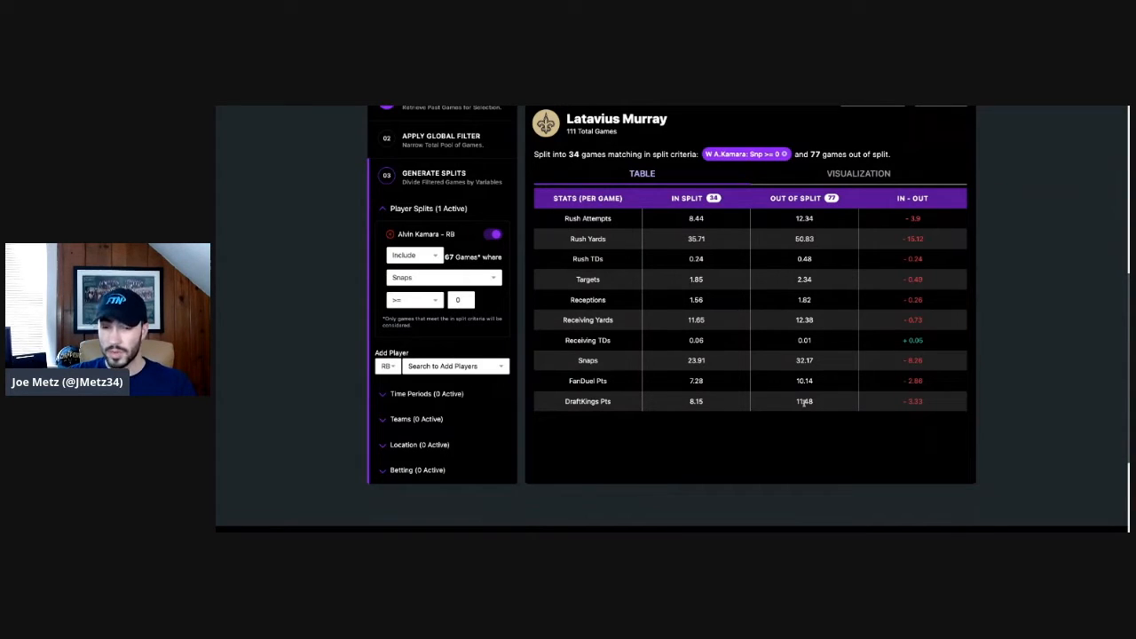
pyautogui.scroll(1, 488, 179)
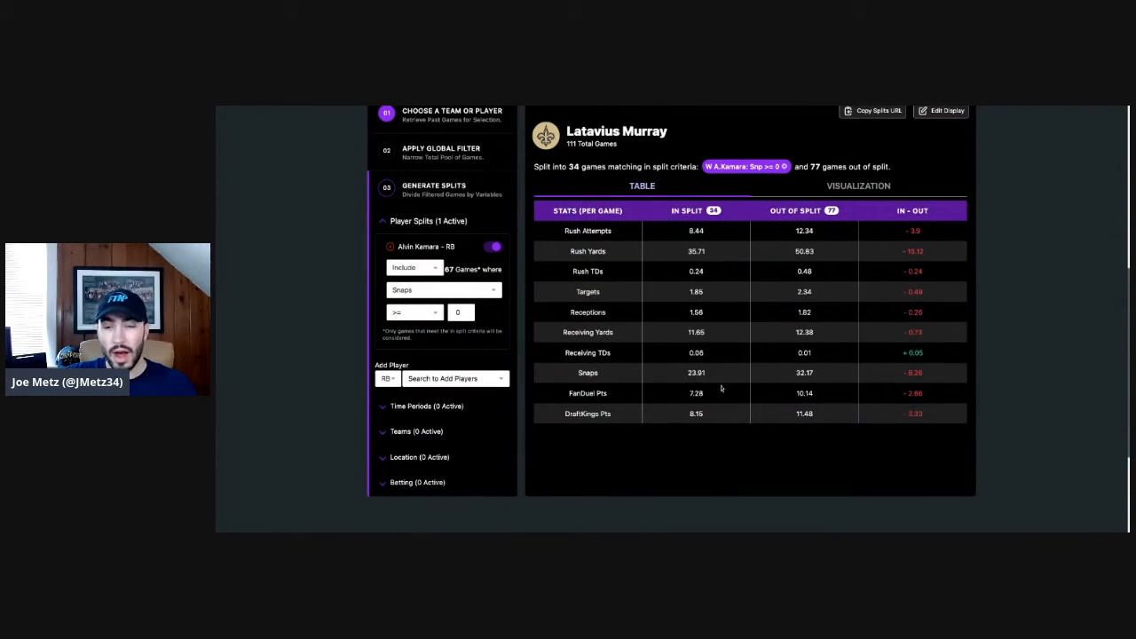
pyautogui.scroll(1, 720, 383)
pyautogui.scroll(1, 720, 383)
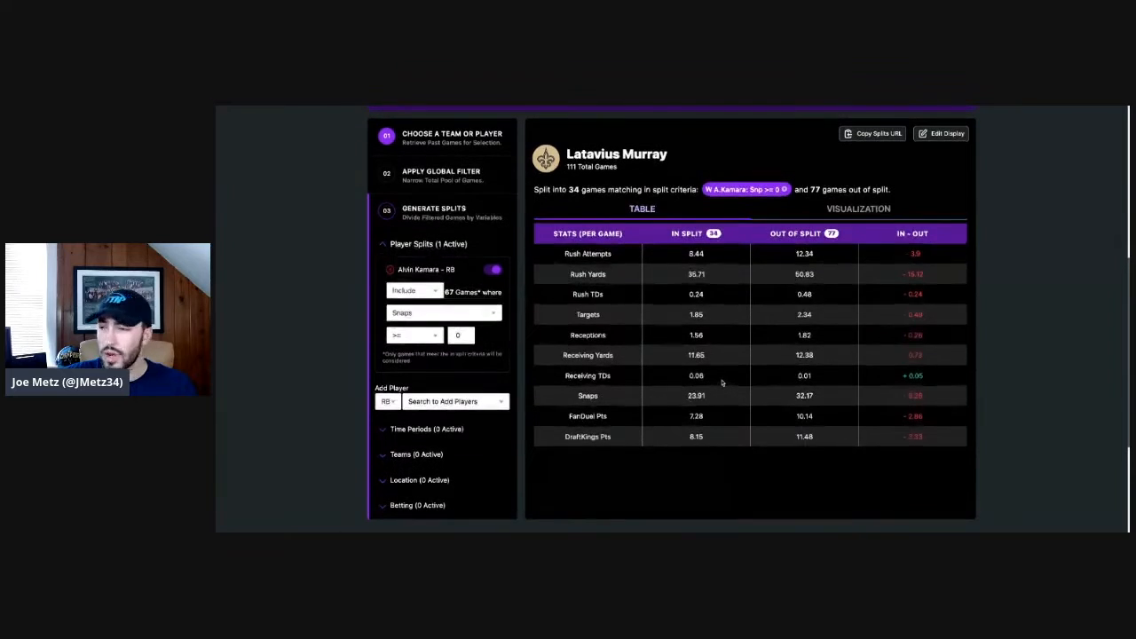
pyautogui.scroll(3, 720, 380)
pyautogui.scroll(-1, 698, 354)
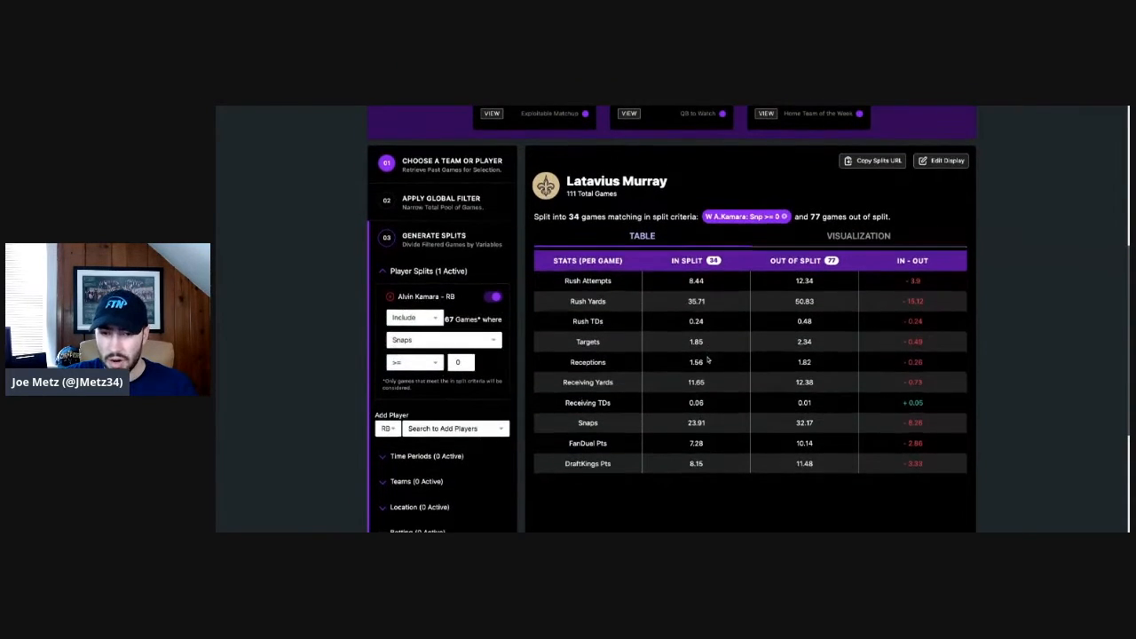
pyautogui.click(455, 203)
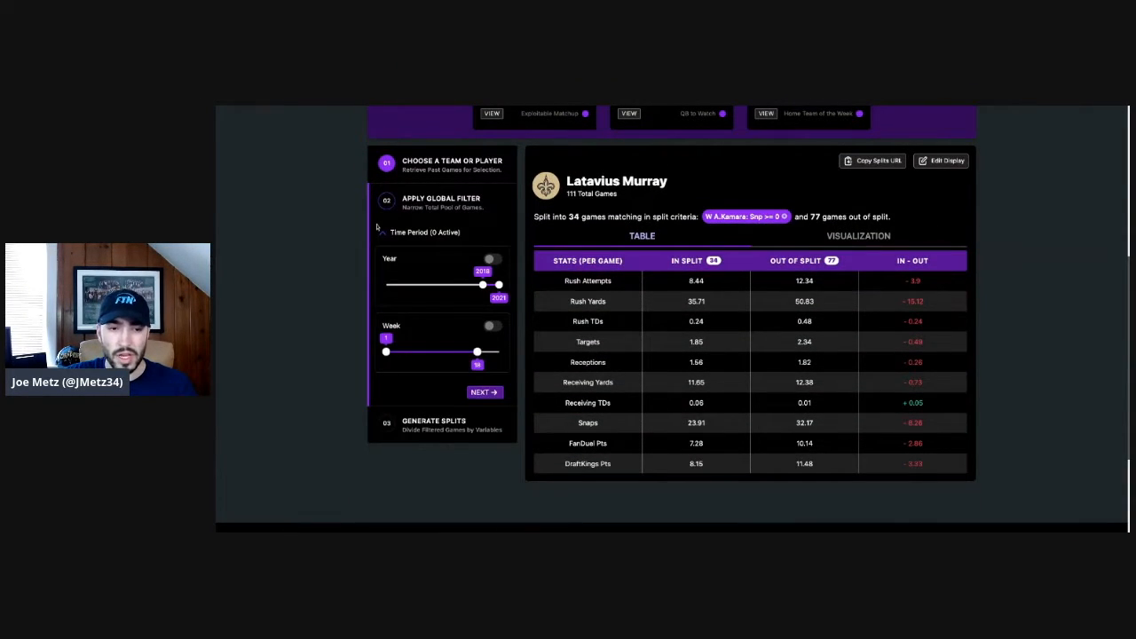
pyautogui.moveTo(482, 285); pyautogui.dragTo(485, 285)
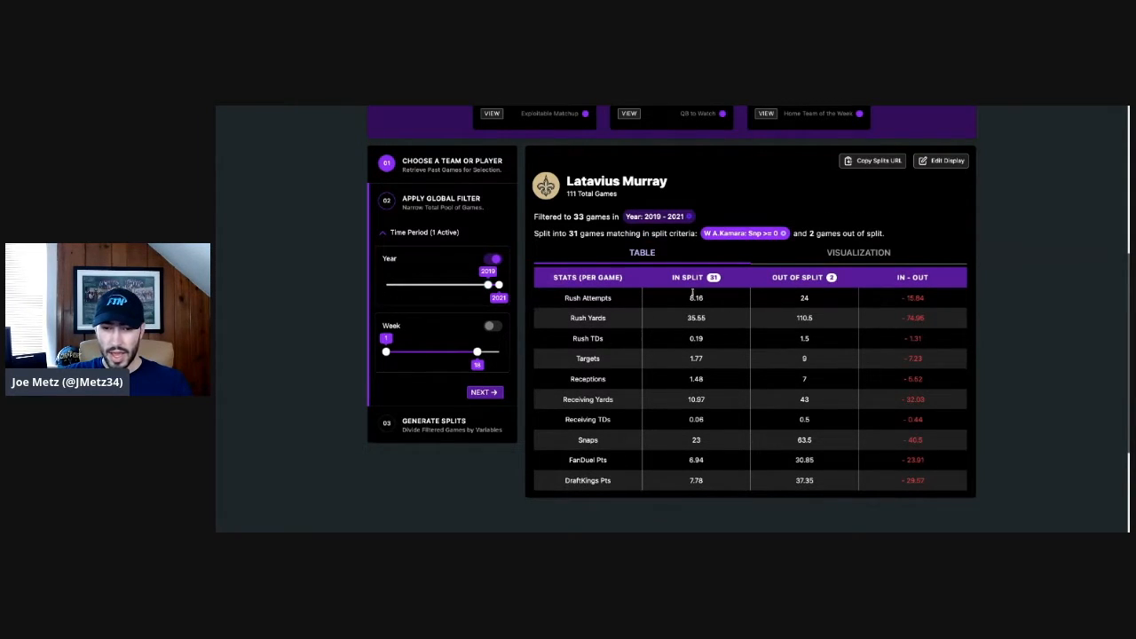
pyautogui.moveTo(499, 285); pyautogui.dragTo(493, 285)
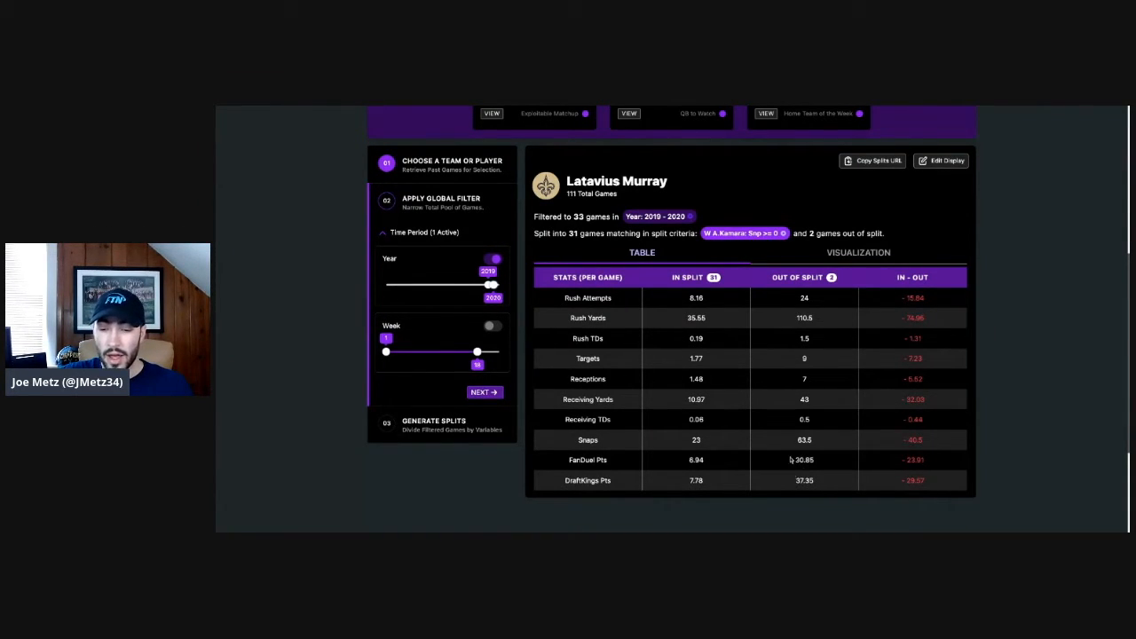
# Reload the Splits Tool with a blank selection and choose Amari Cooper as the player.
pyautogui.scroll(1, 803, 470)
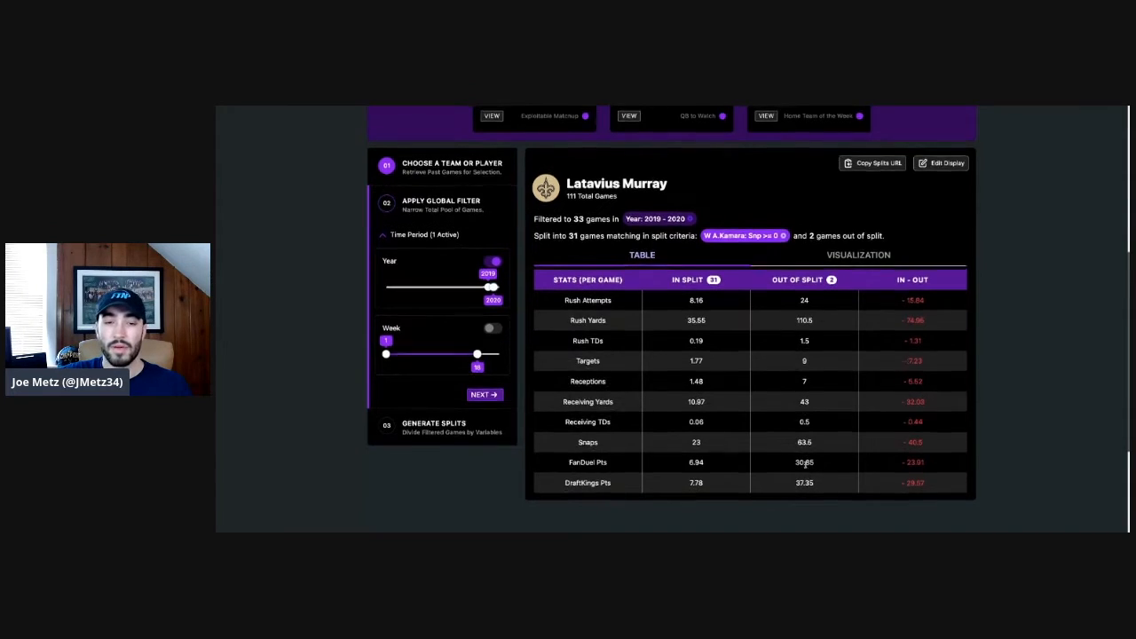
pyautogui.scroll(3, 805, 466)
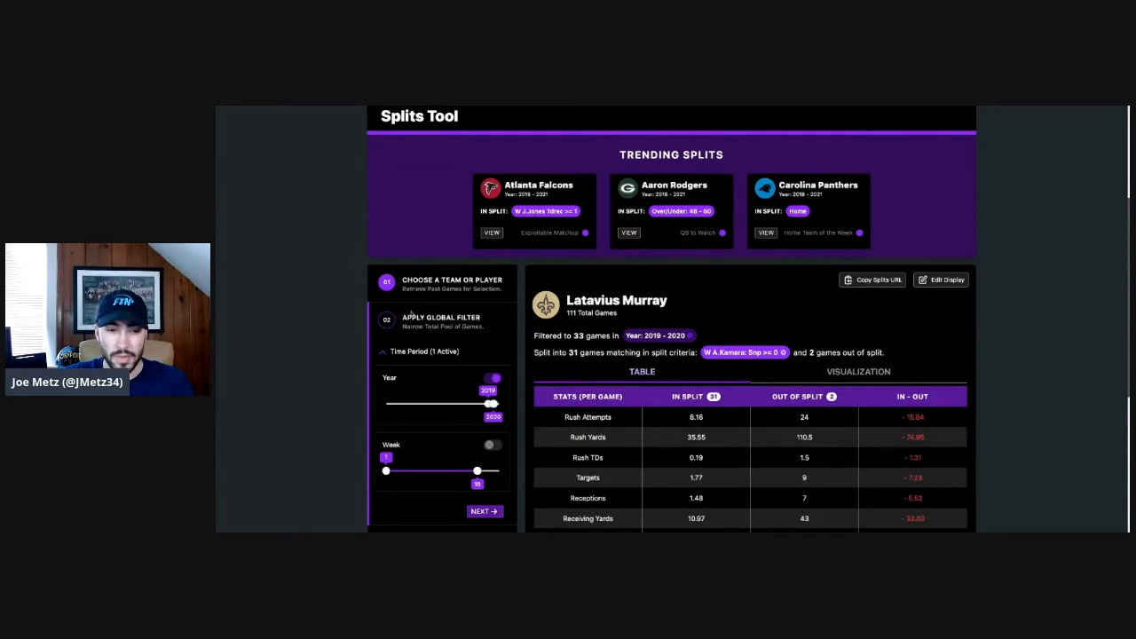
pyautogui.scroll(5, 359, 110)
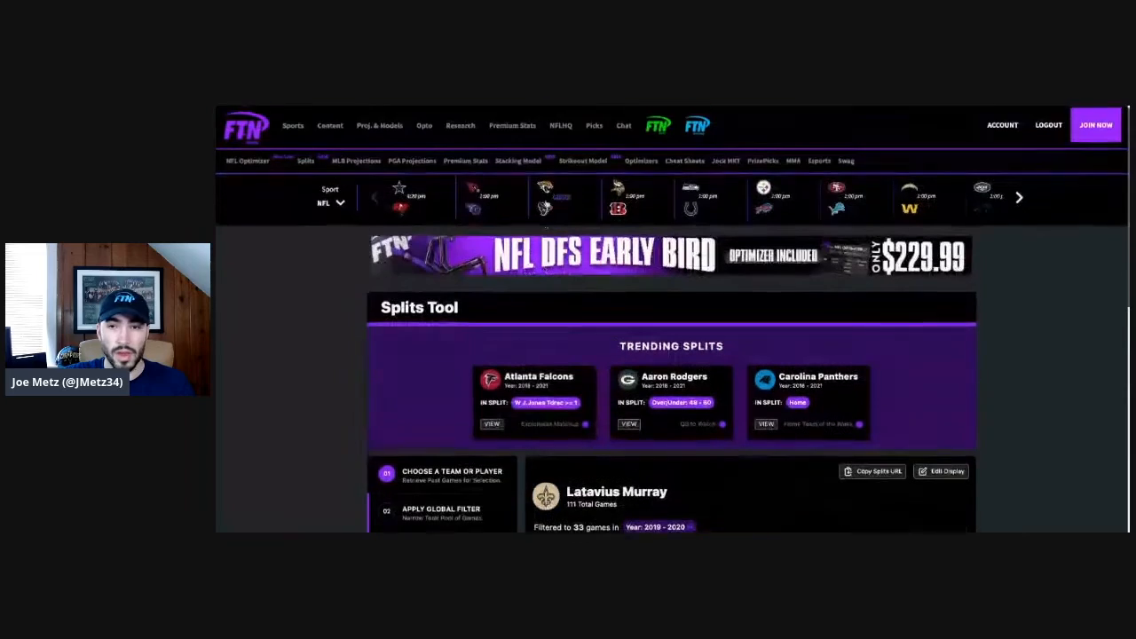
pyautogui.moveTo(561, 130)
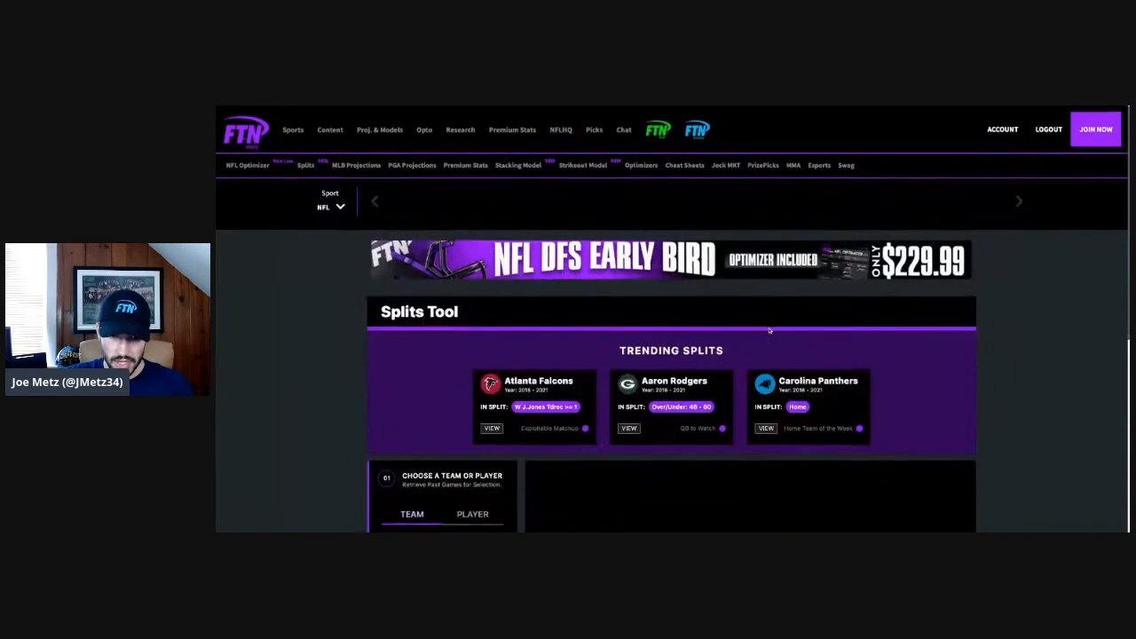
pyautogui.scroll(-3, 768, 333)
pyautogui.click(462, 320)
pyautogui.click(461, 332)
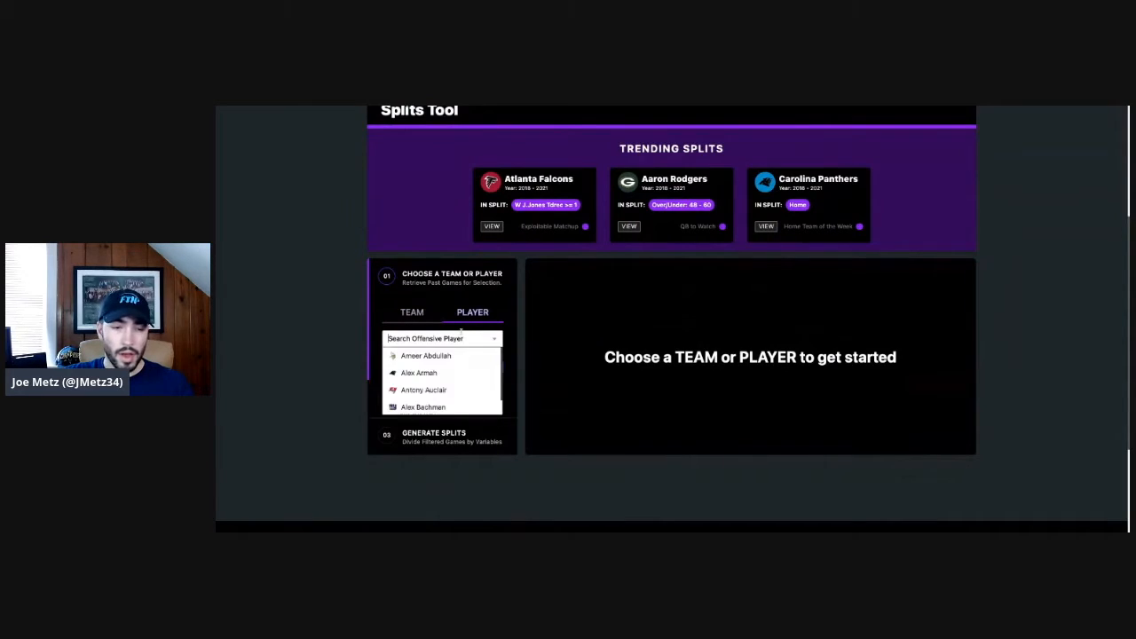
pyautogui.write('Am')
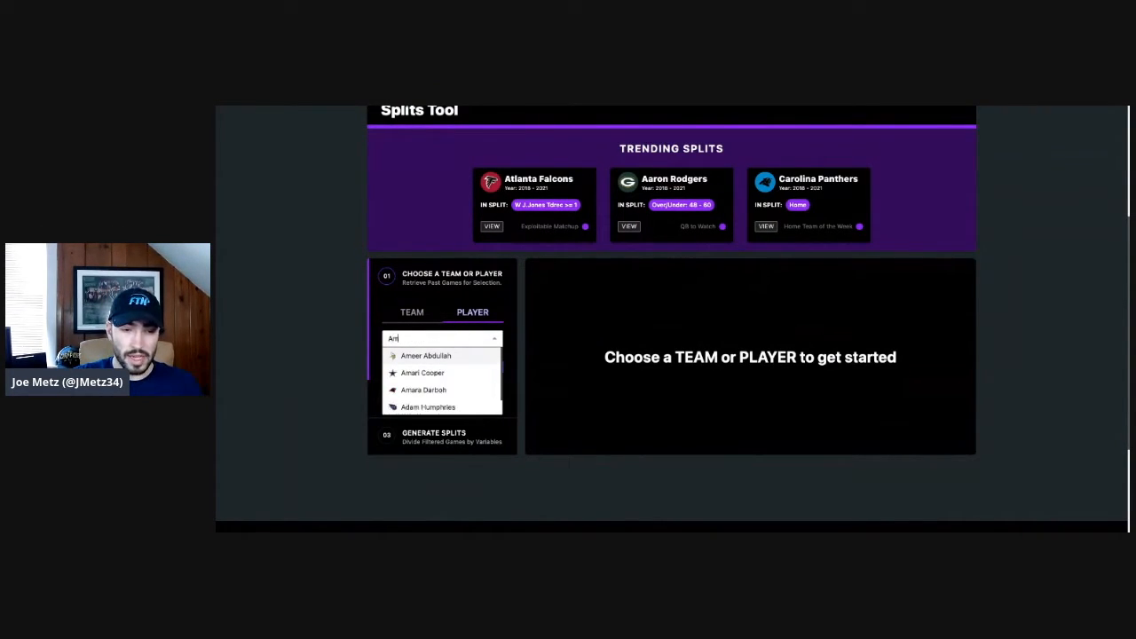
pyautogui.write('ari')
pyautogui.click(454, 355)
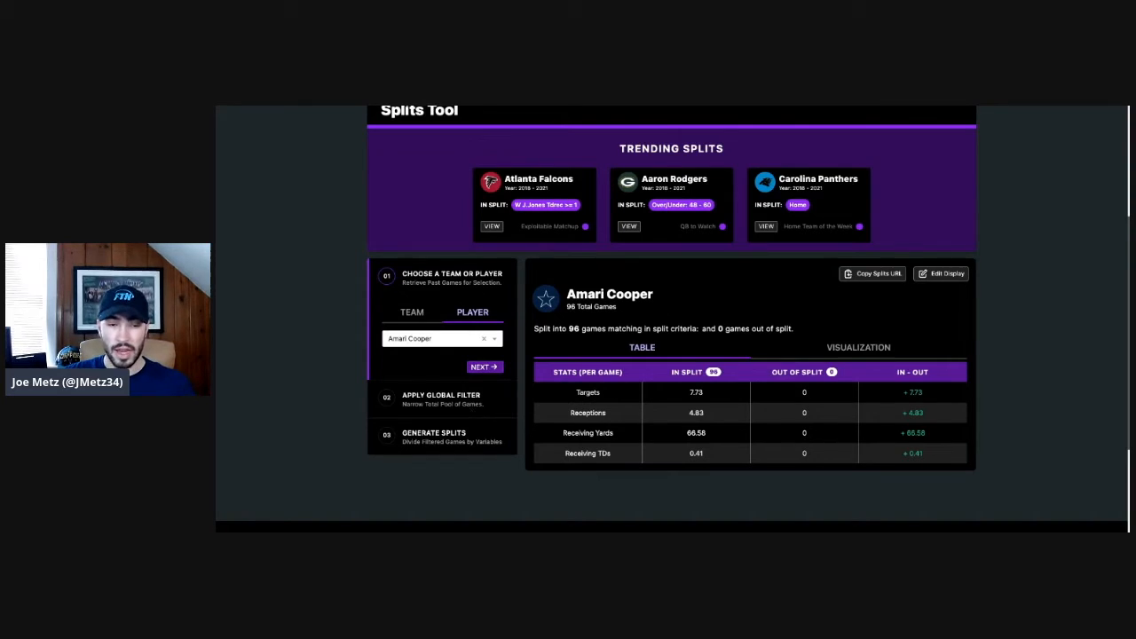
# Apply a global year filter of 2019 to 2020 to Amari Cooper's games.
pyautogui.click(484, 367)
pyautogui.scroll(-1, 497, 364)
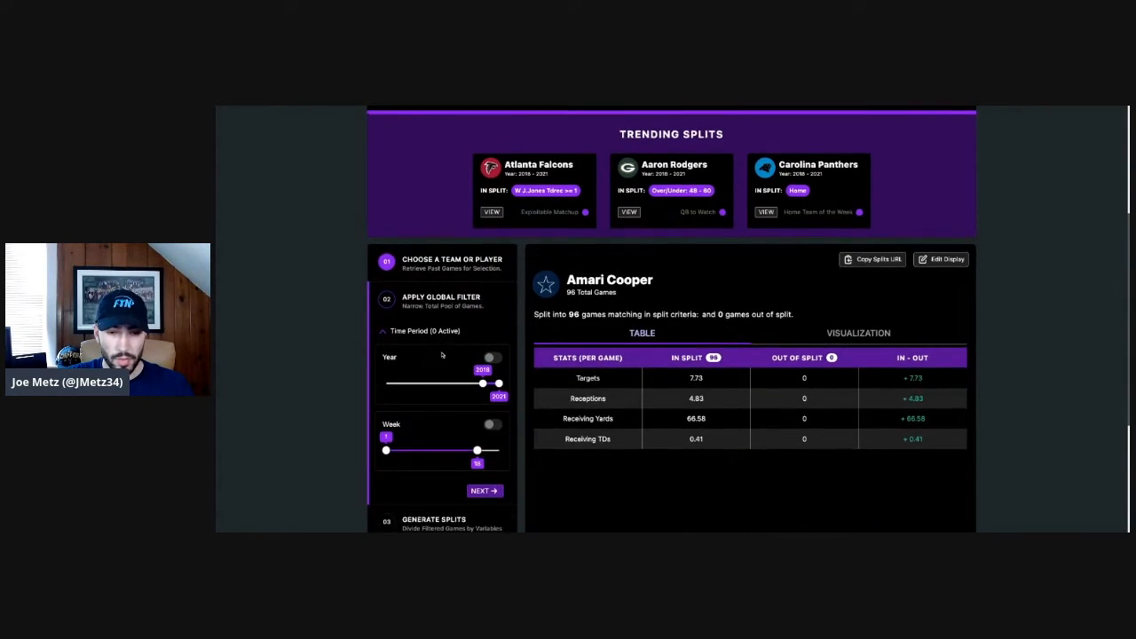
pyautogui.moveTo(482, 347); pyautogui.dragTo(489, 349)
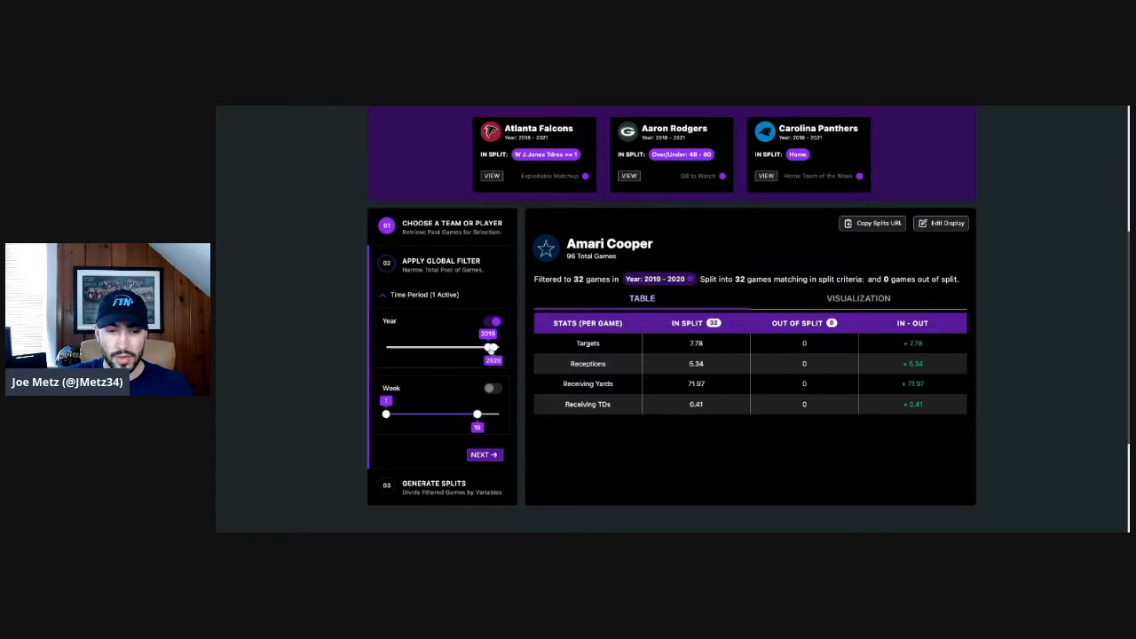
pyautogui.scroll(1, 490, 382)
pyautogui.scroll(-3, 486, 371)
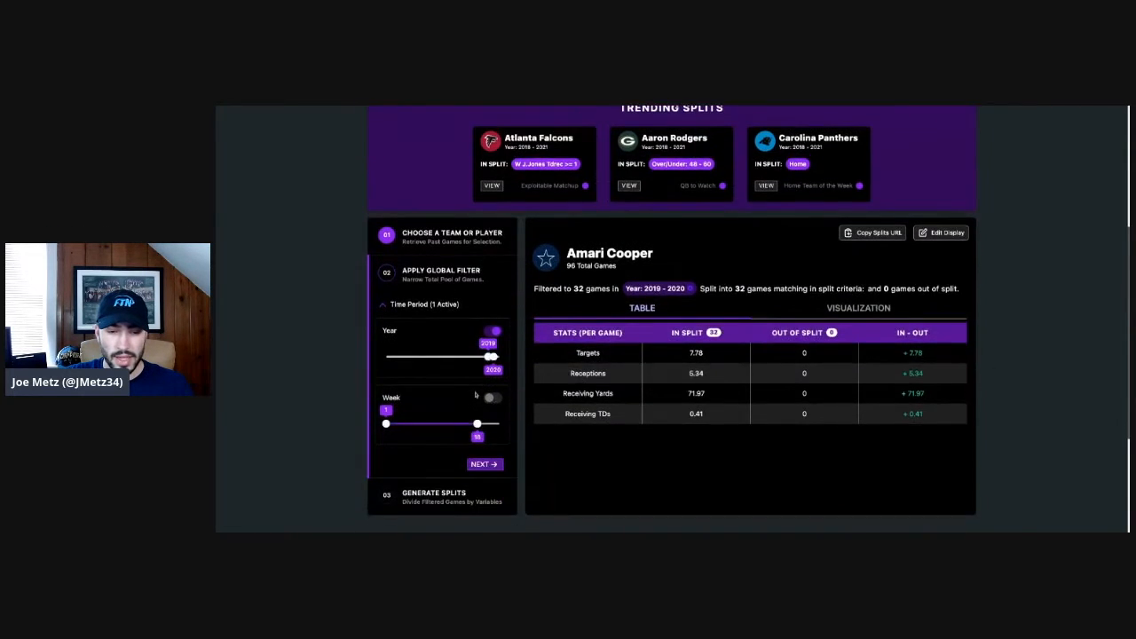
# Generate an opposing teams split for Amari Cooper, replacing the default team ARI with PHI.
pyautogui.click(484, 308)
pyautogui.scroll(2, 395, 337)
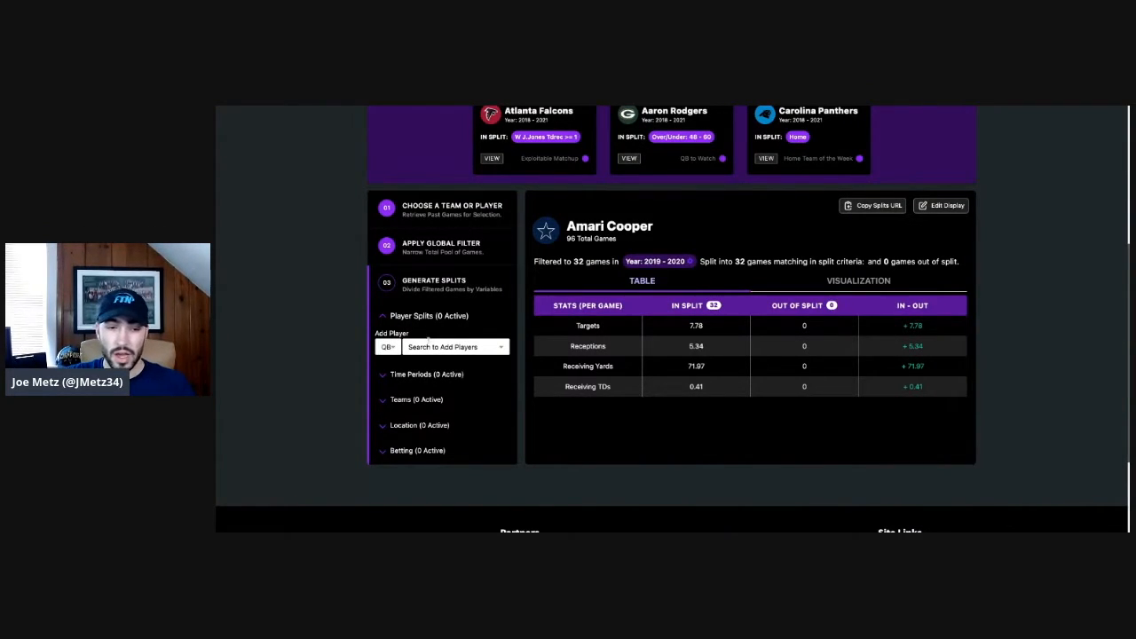
pyautogui.click(391, 316)
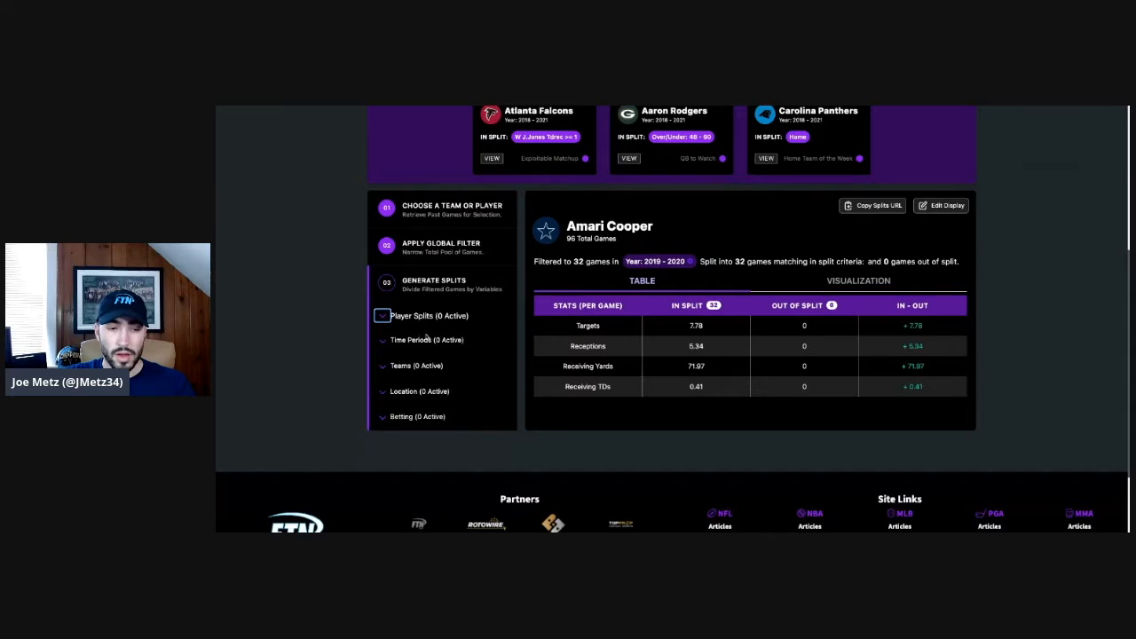
pyautogui.click(383, 365)
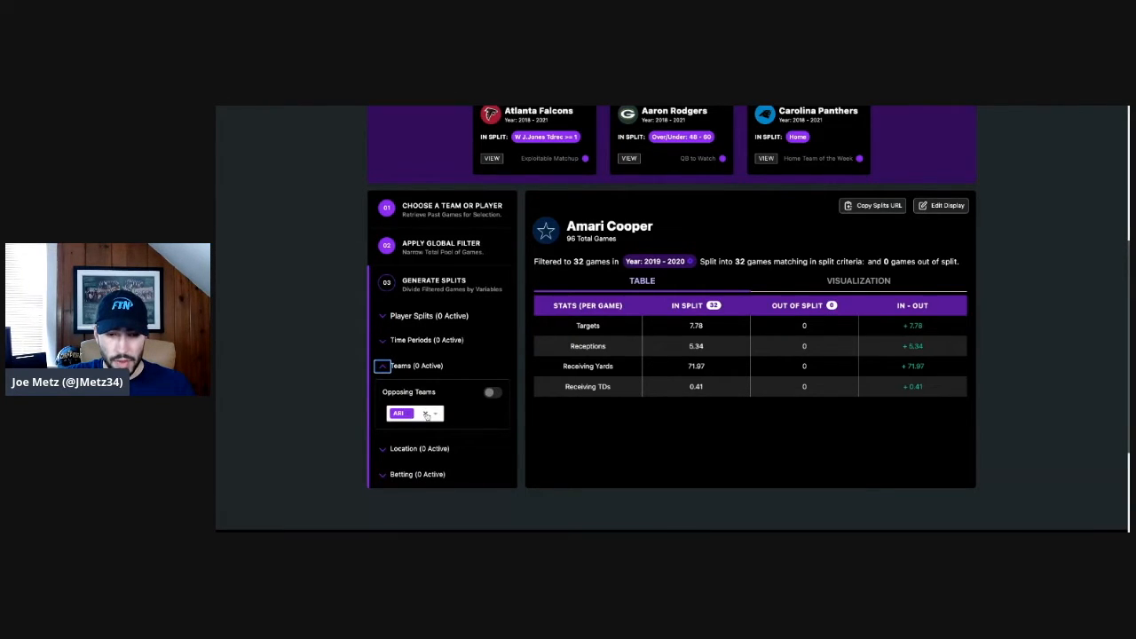
pyautogui.click(425, 413)
pyautogui.click(426, 414)
pyautogui.write('PHI')
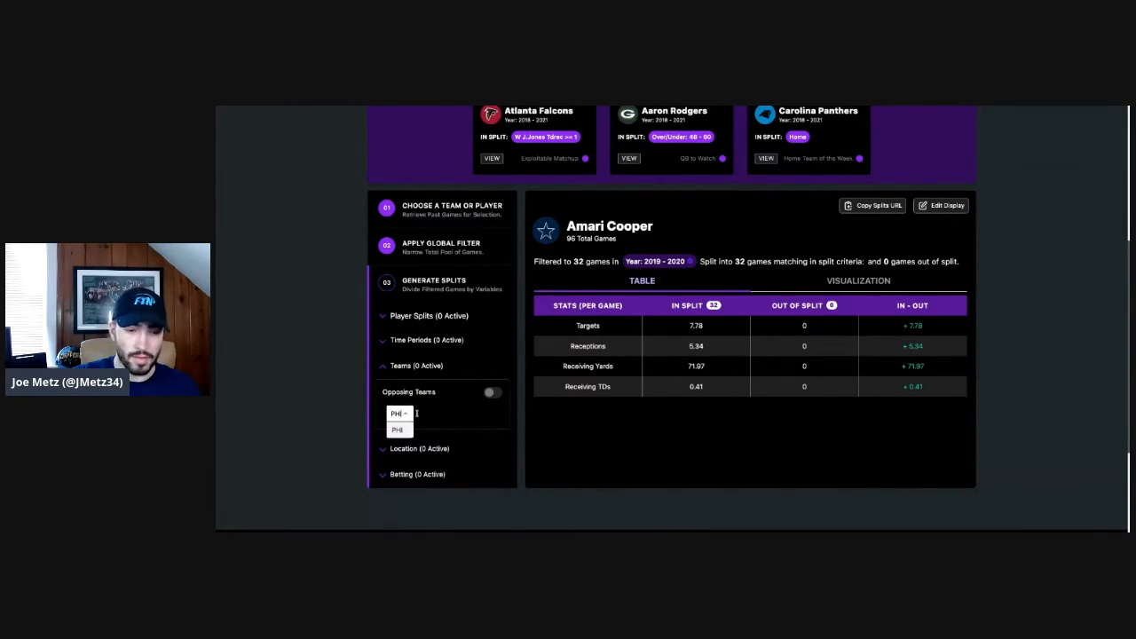
pyautogui.click(399, 430)
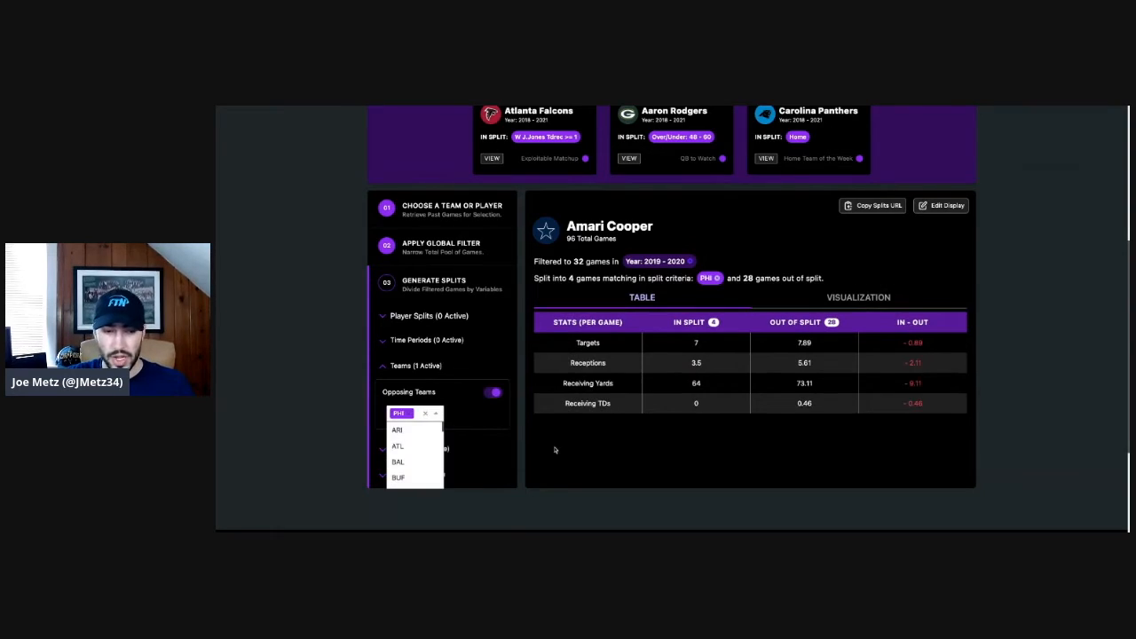
pyautogui.click(717, 453)
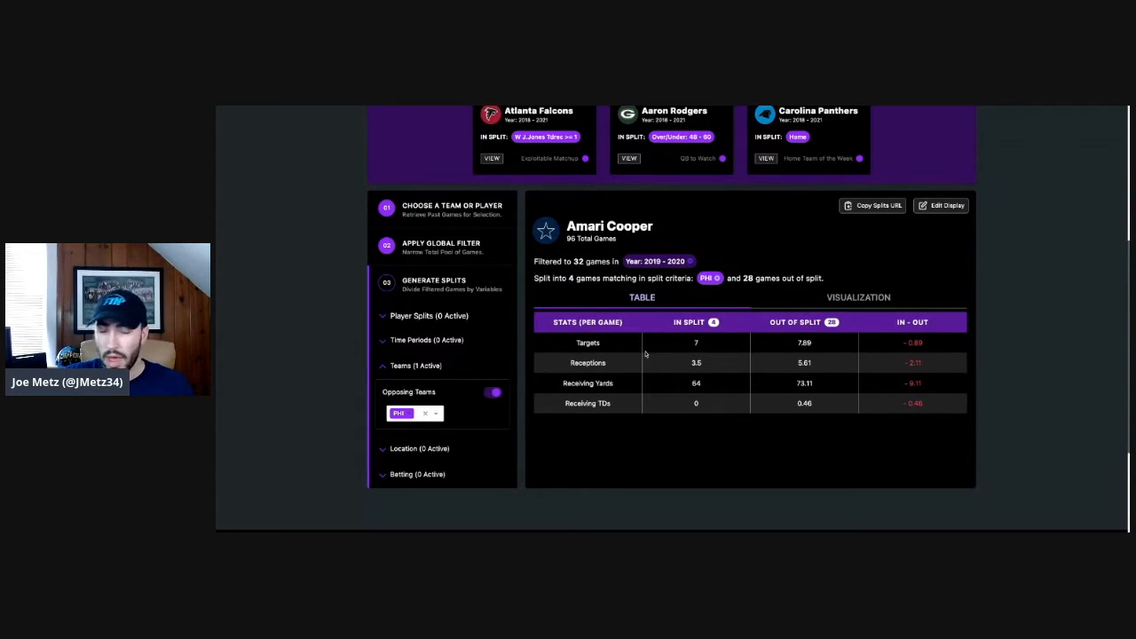
# Switch the chosen player to DeAndre Hopkins and narrow the global year filter to 2020 only.
pyautogui.click(423, 219)
pyautogui.click(472, 244)
pyautogui.click(471, 270)
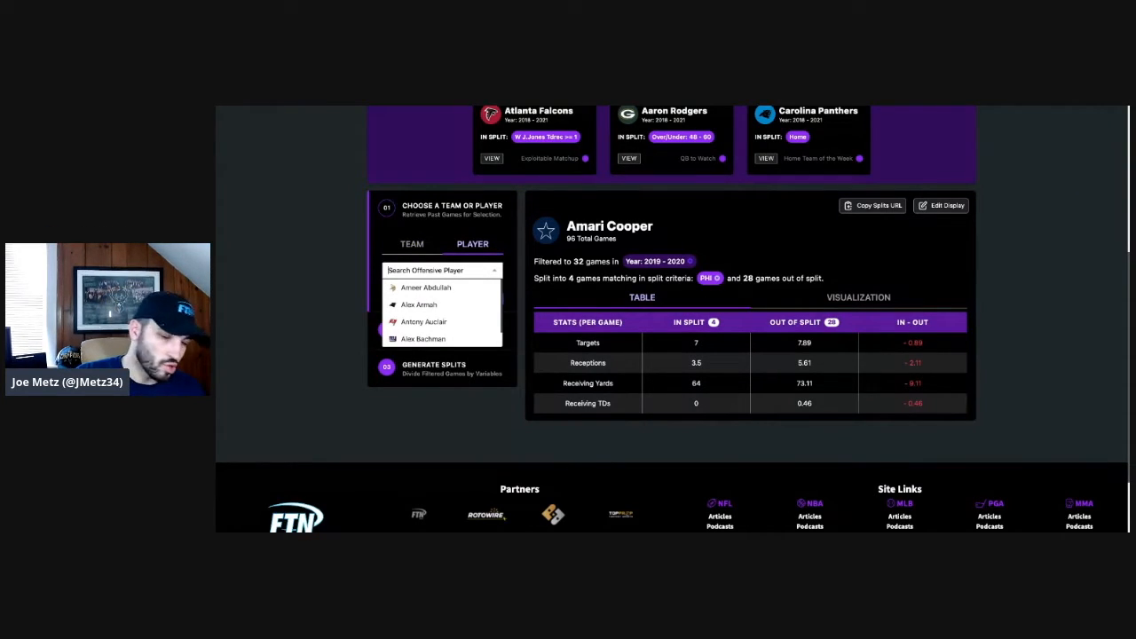
pyautogui.write('dean')
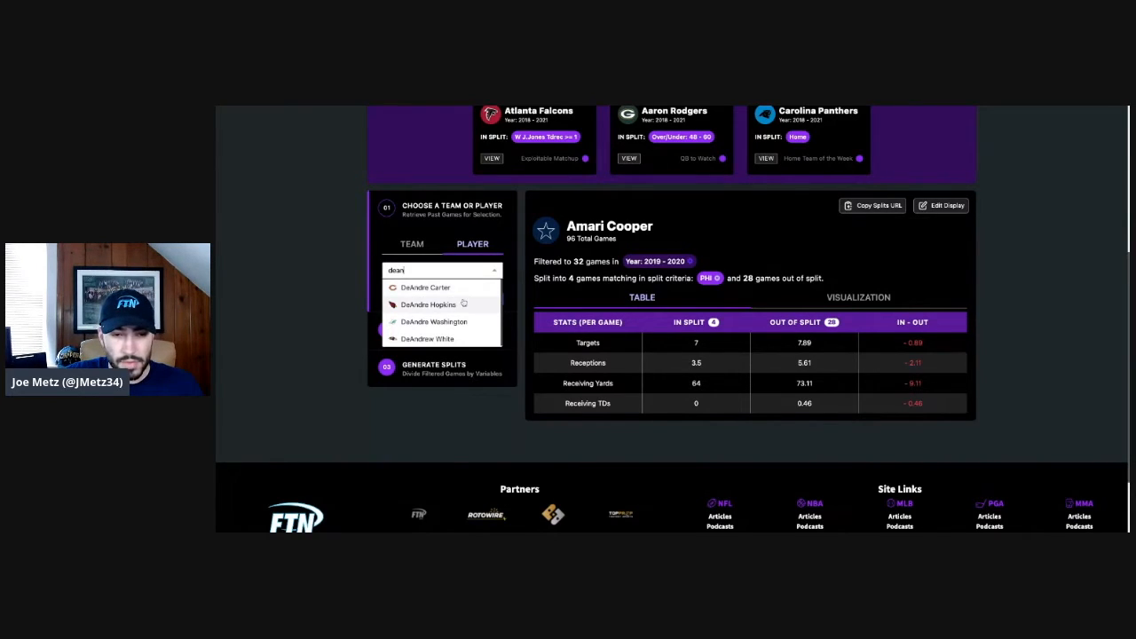
pyautogui.click(464, 306)
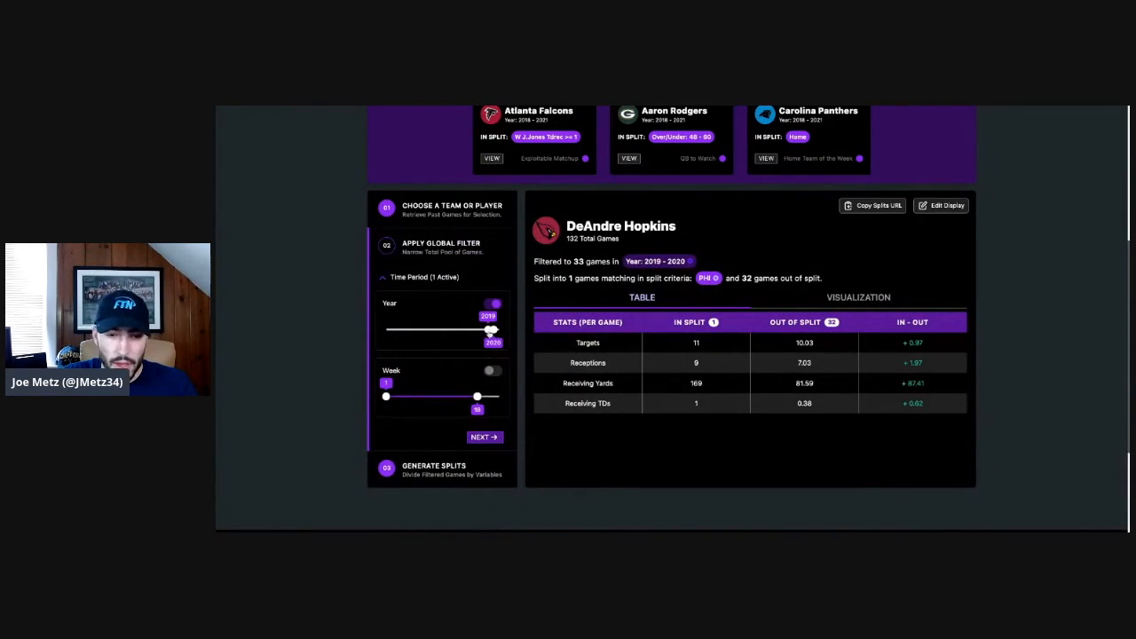
pyautogui.moveTo(489, 329); pyautogui.dragTo(494, 330)
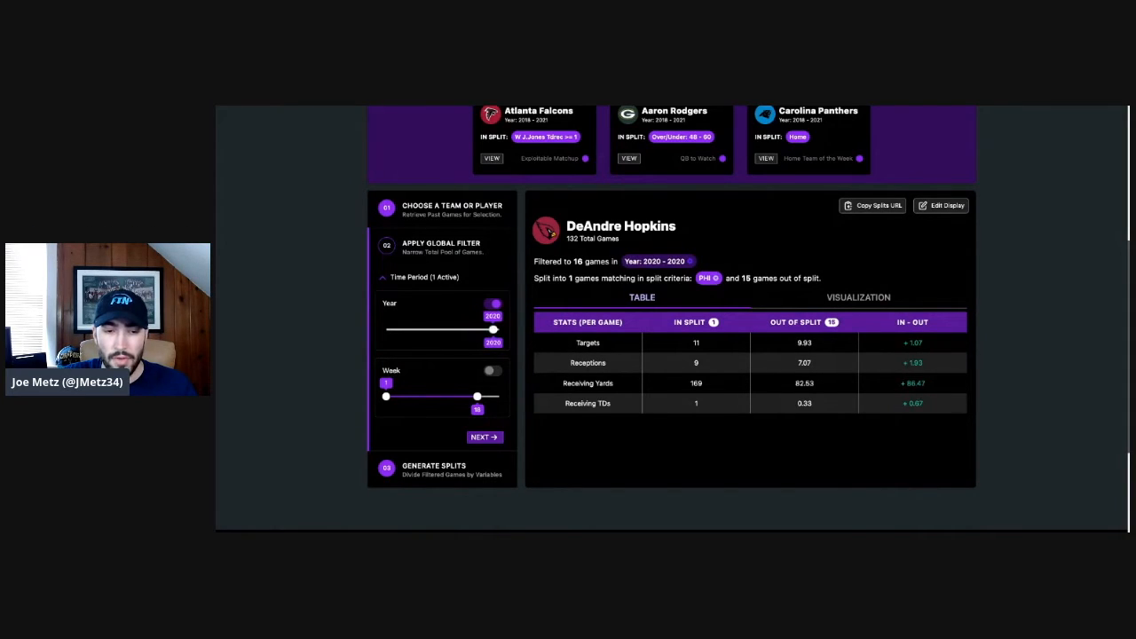
# Replace PHI with DEN as the opposing team in DeAndre Hopkins's split.
pyautogui.click(484, 437)
pyautogui.click(392, 345)
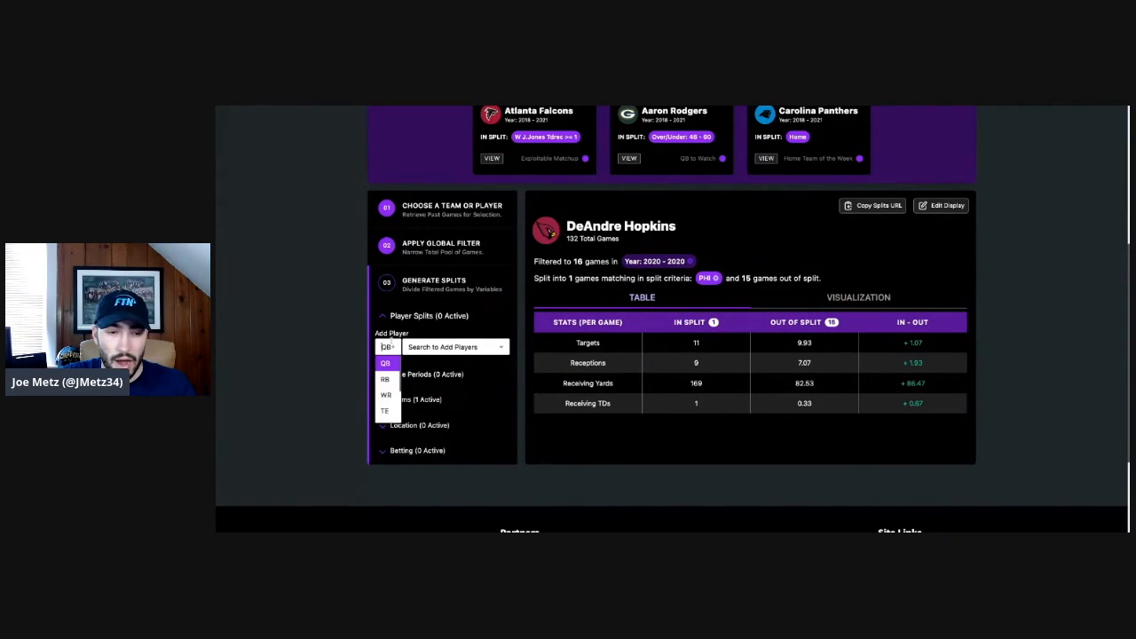
pyautogui.click(435, 310)
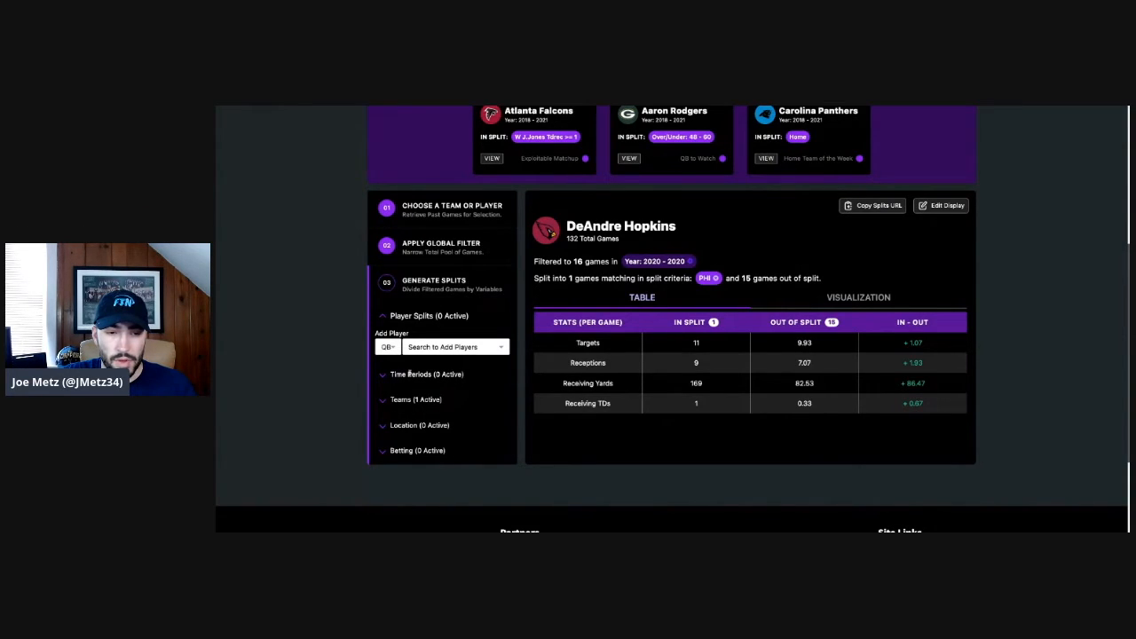
pyautogui.click(390, 399)
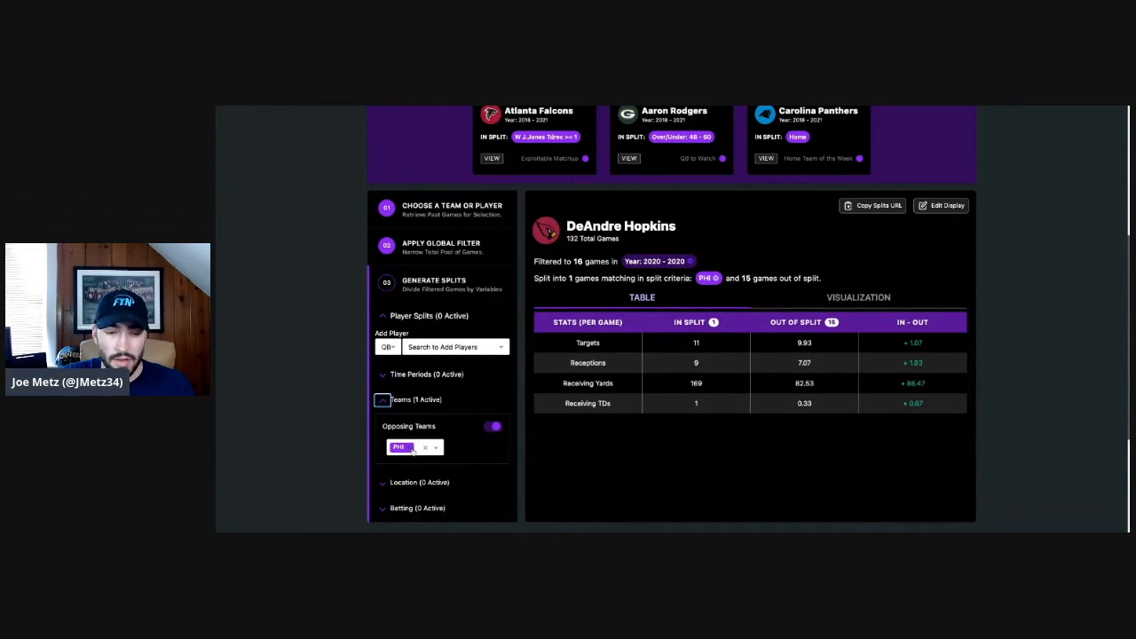
pyautogui.click(424, 448)
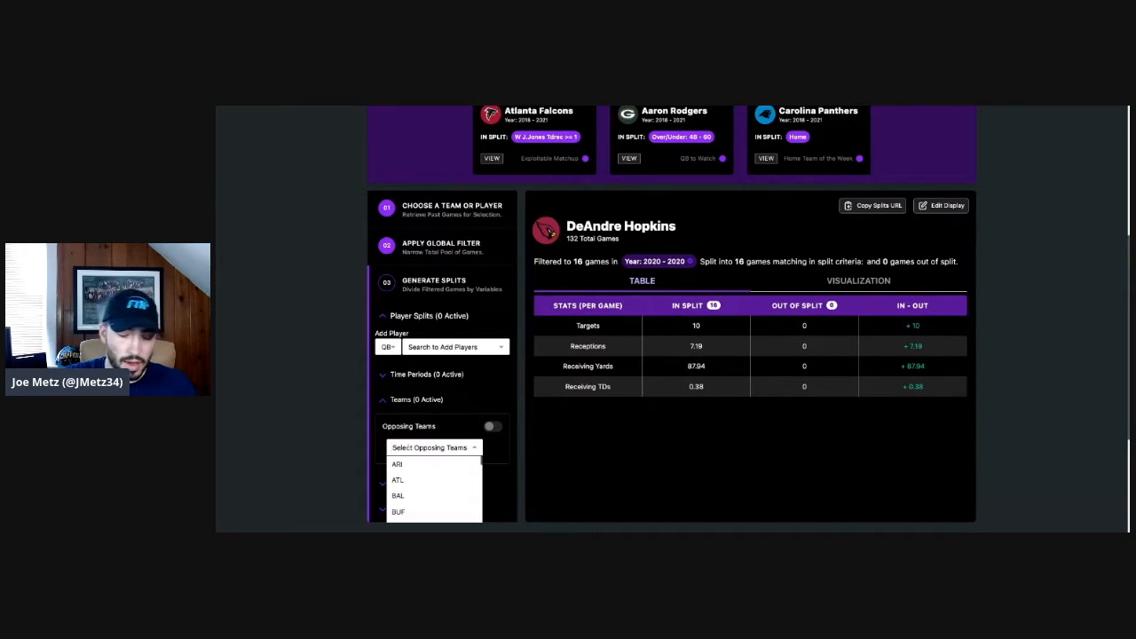
pyautogui.write('den')
pyautogui.click(400, 465)
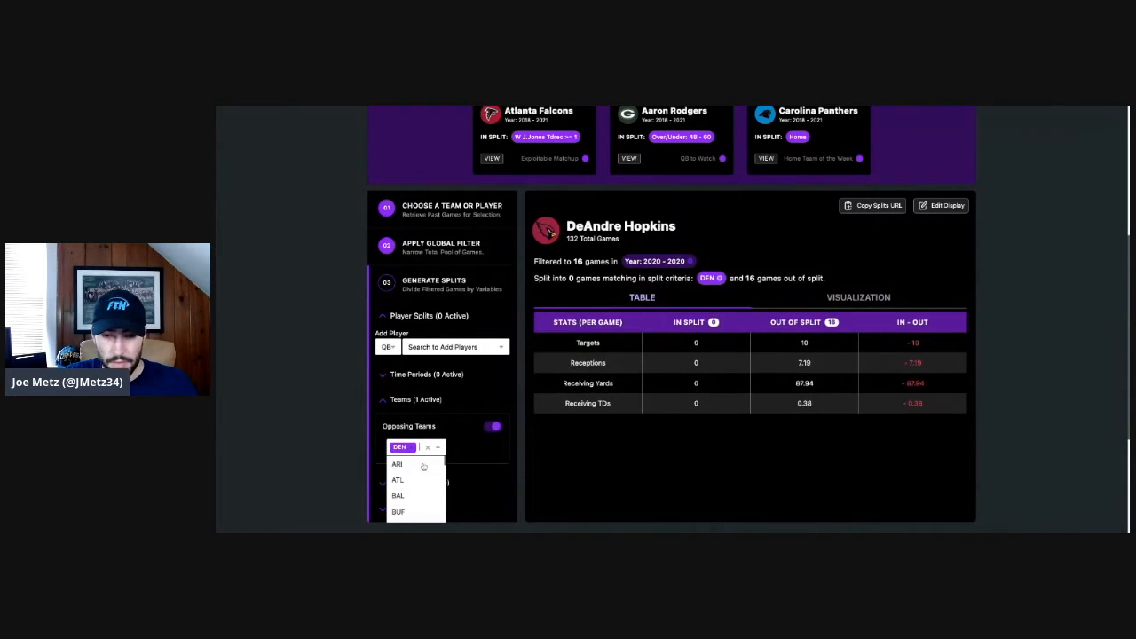
pyautogui.click(740, 453)
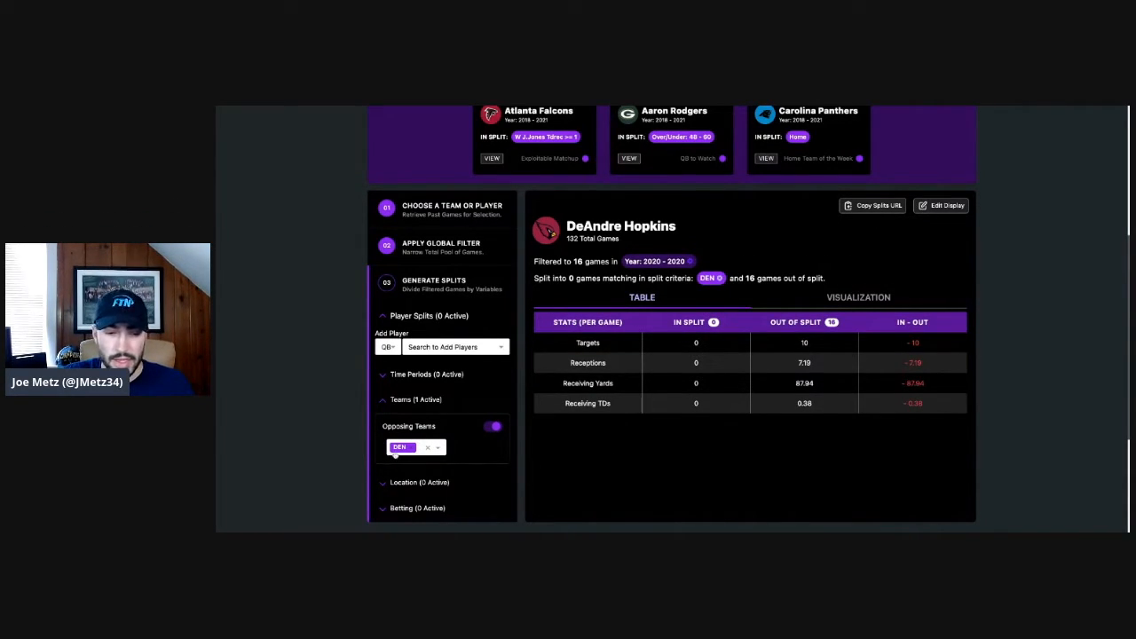
# Change the opposing team in Hopkins's split from DEN to LV.
pyautogui.click(405, 453)
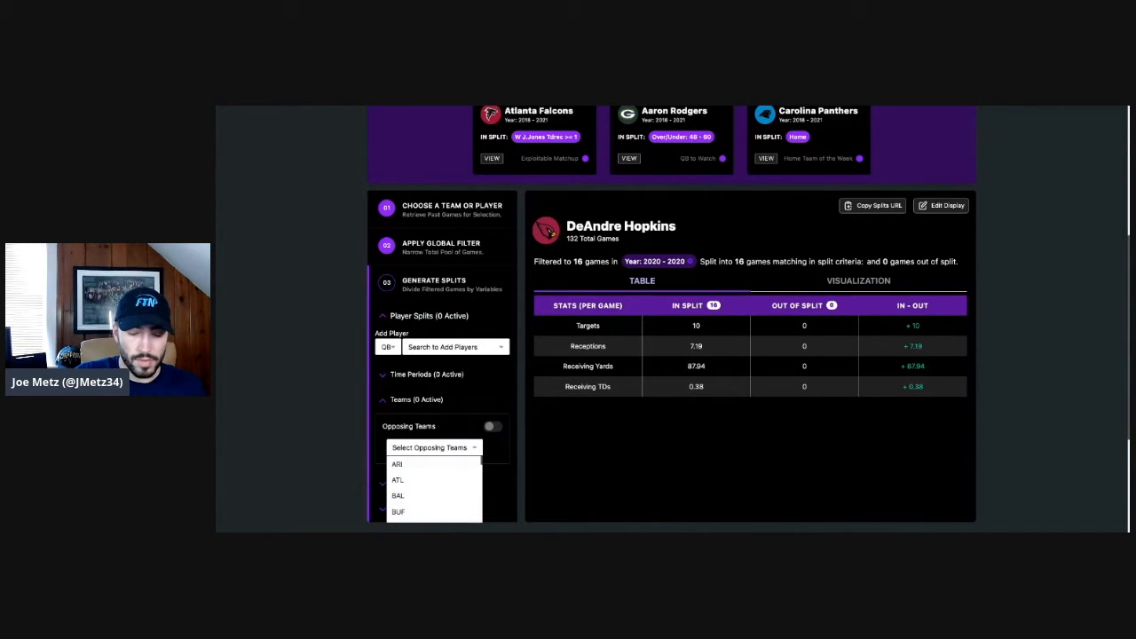
pyautogui.write('lv')
pyautogui.click(396, 463)
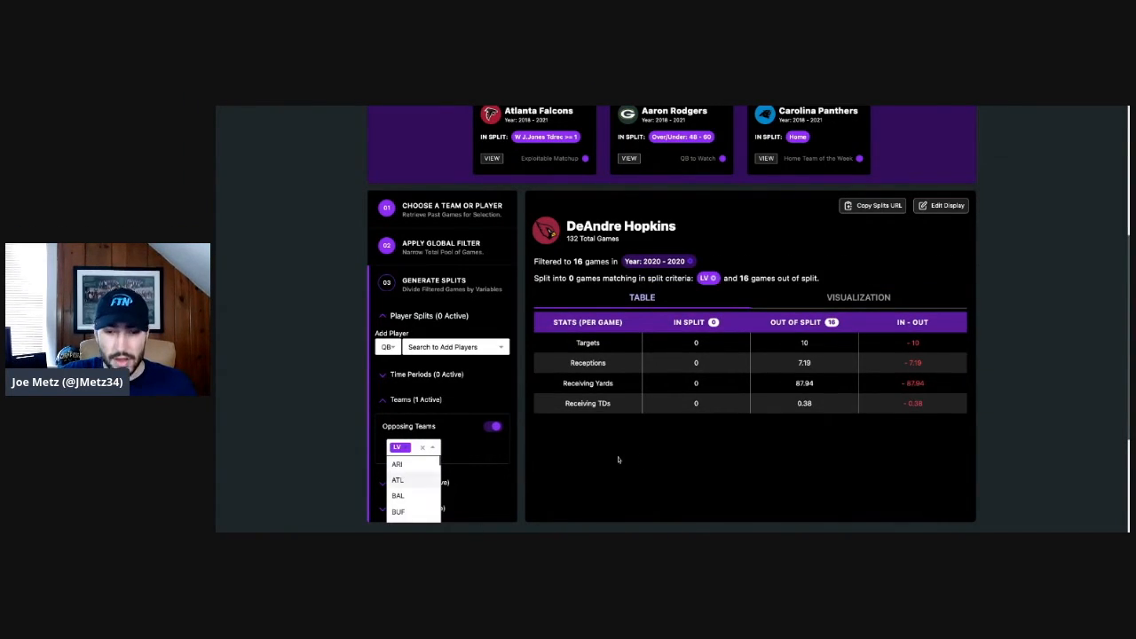
pyautogui.click(644, 460)
# Clear LV from the opposing teams split and select HOU, KC, LAC and NYG instead.
pyautogui.click(431, 448)
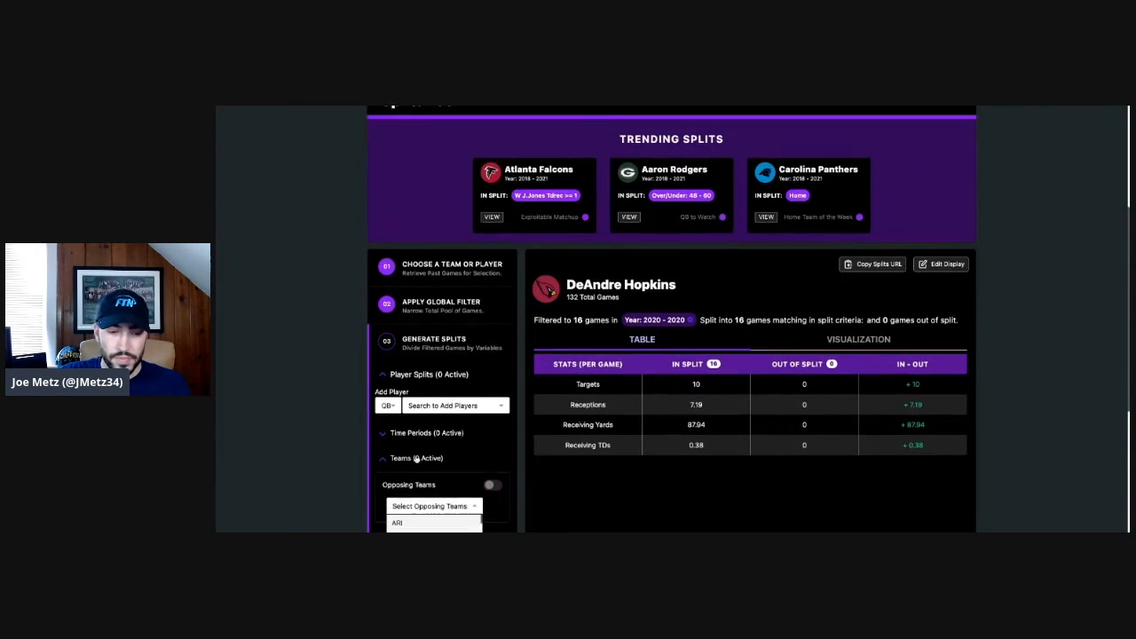
pyautogui.scroll(-2, 382, 397)
pyautogui.scroll(-4, 409, 404)
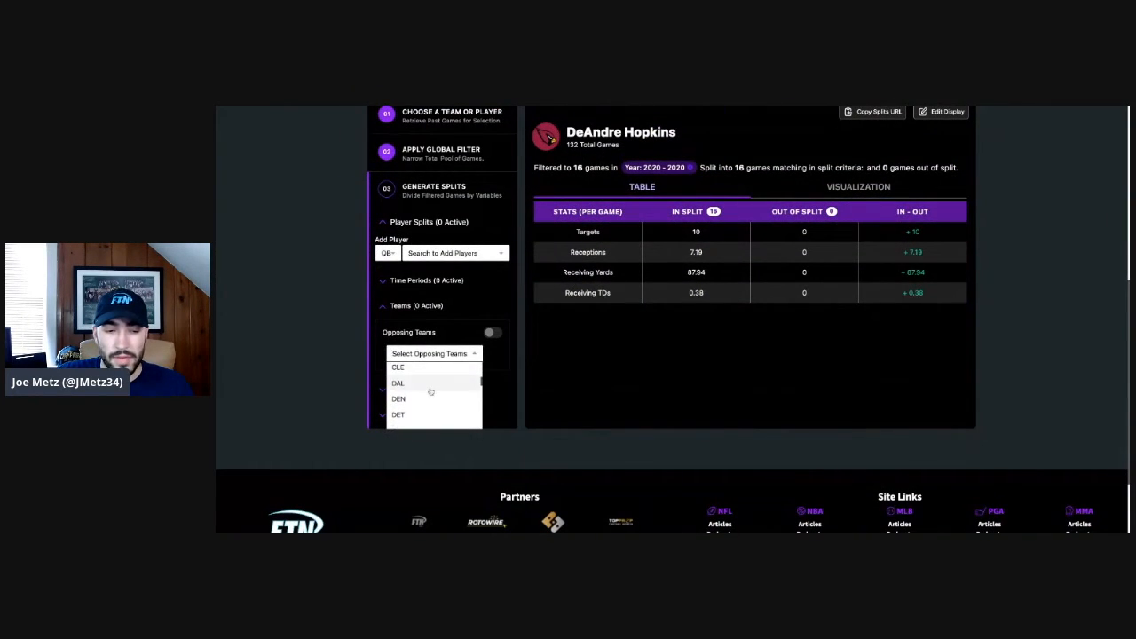
pyautogui.scroll(-3, 409, 404)
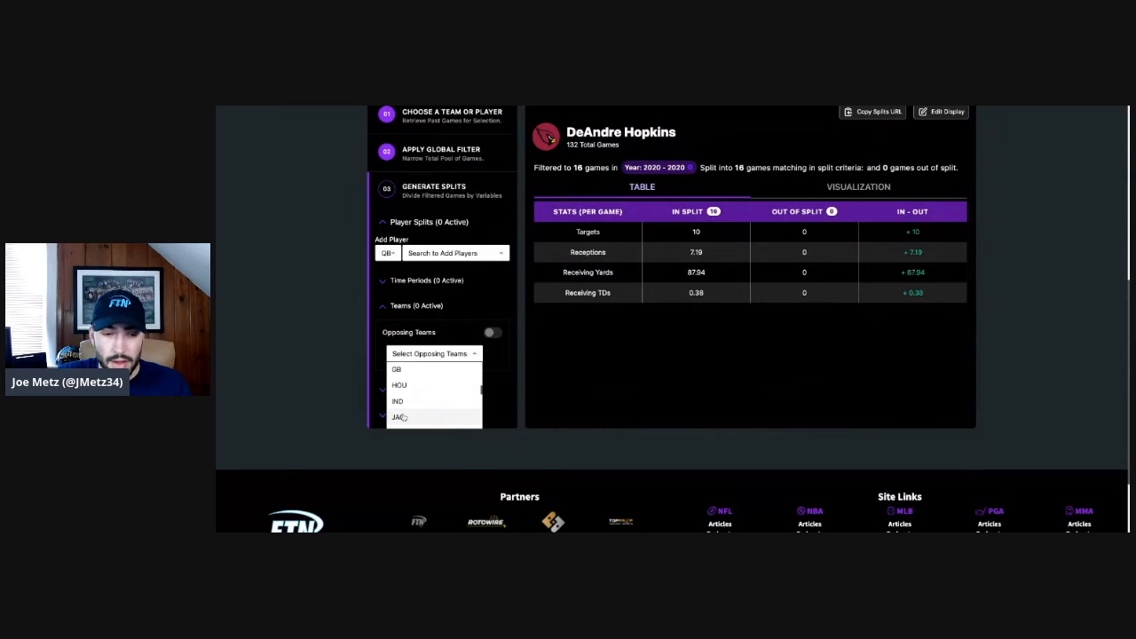
pyautogui.click(401, 372)
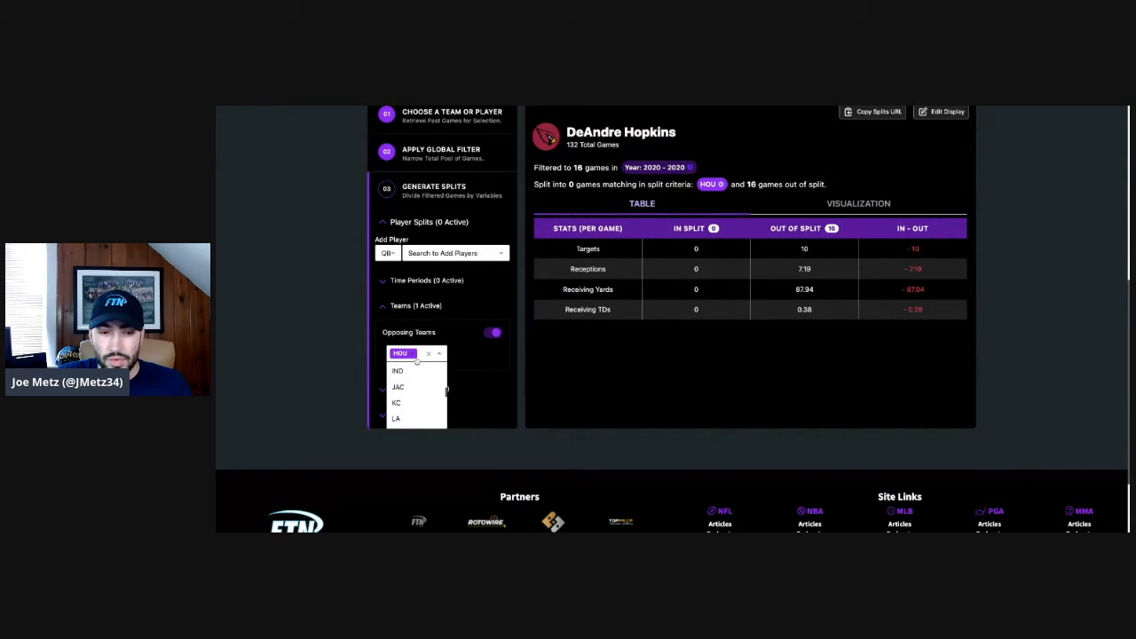
pyautogui.click(403, 403)
pyautogui.click(402, 413)
pyautogui.scroll(-3, 408, 406)
pyautogui.click(416, 406)
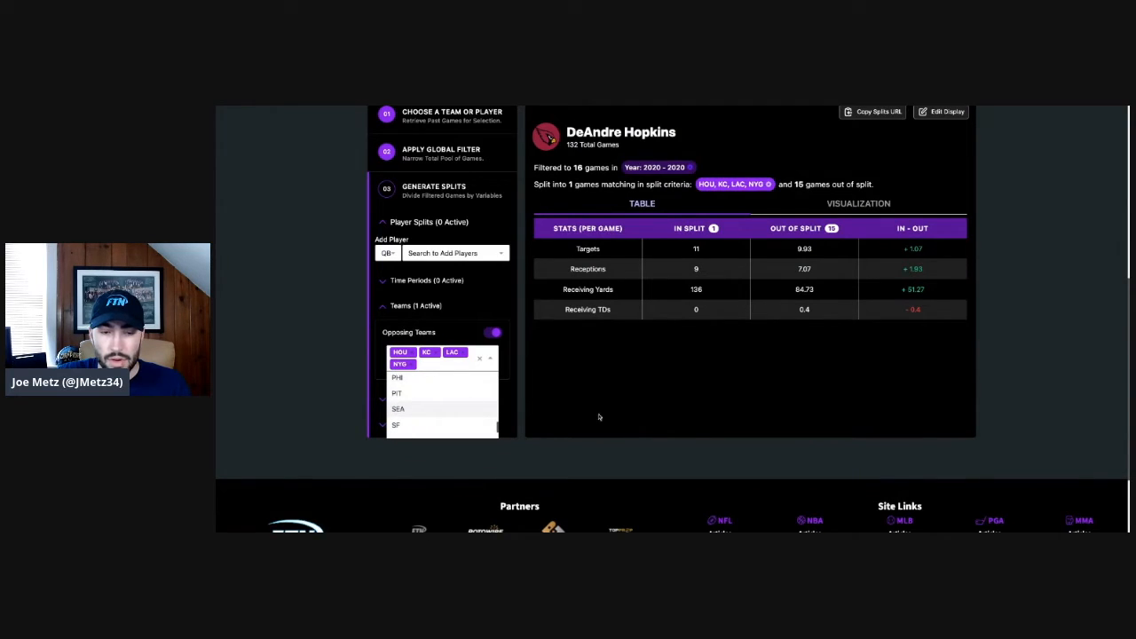
pyautogui.click(653, 416)
# Remove KC, HOU and LAC from the opposing teams, leaving only NYG in the split.
pyautogui.click(435, 353)
pyautogui.click(413, 353)
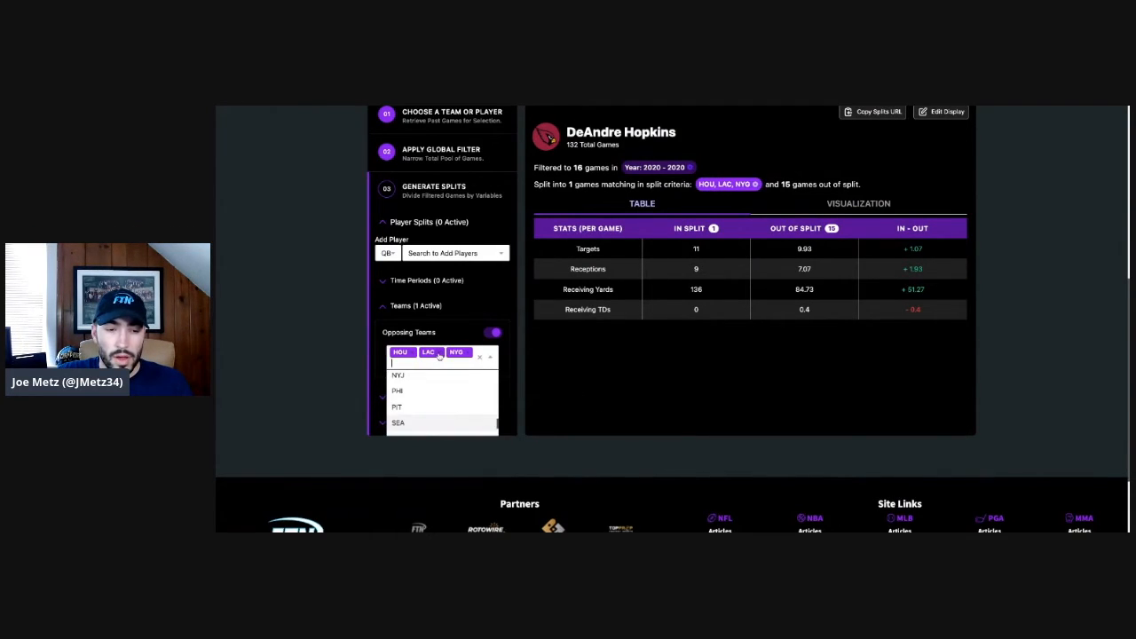
pyautogui.click(413, 353)
pyautogui.click(615, 373)
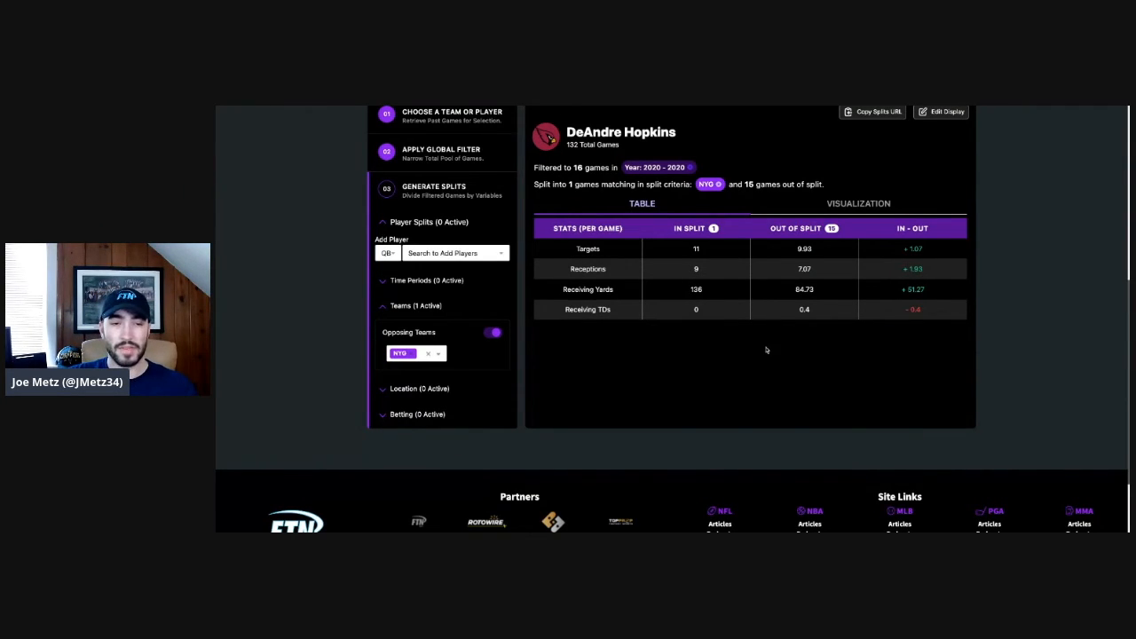
# Replace NYG with NE as the opposing team in Hopkins's split.
pyautogui.scroll(1, 762, 351)
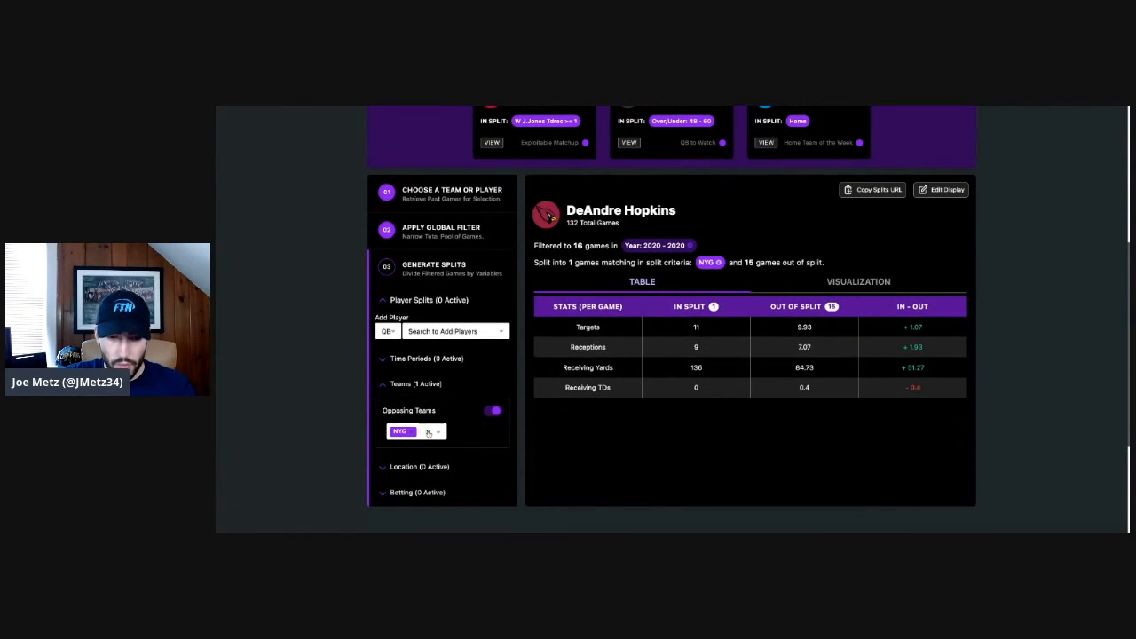
pyautogui.click(428, 431)
pyautogui.click(401, 447)
pyautogui.click(683, 454)
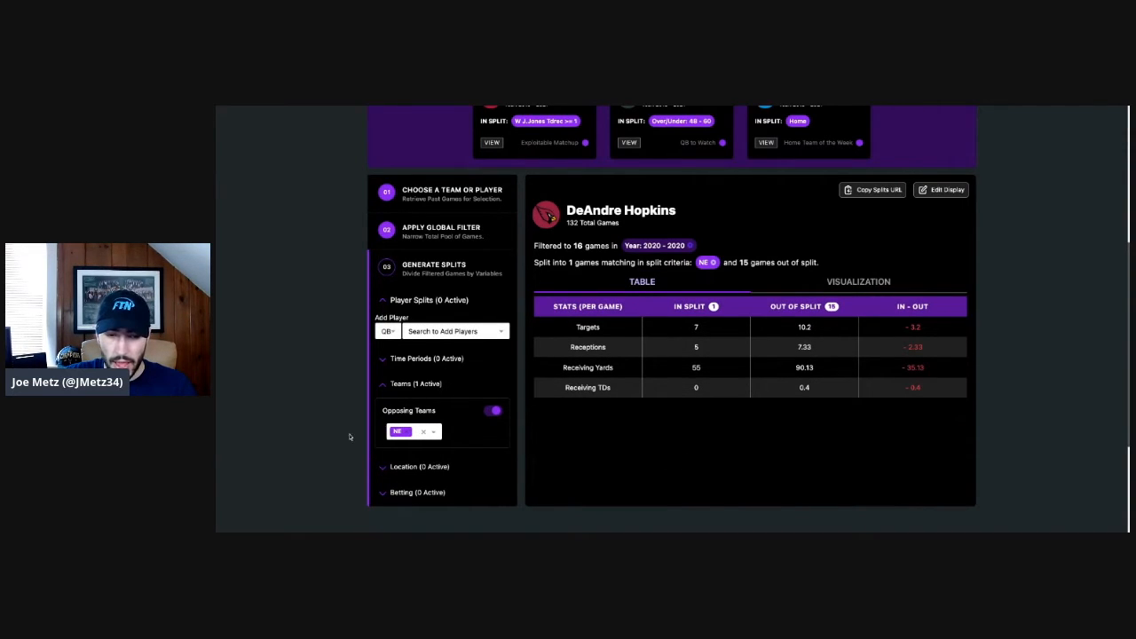
# Replace NE with HOU as the opposing team in Hopkins's split.
pyautogui.click(412, 432)
pyautogui.click(409, 432)
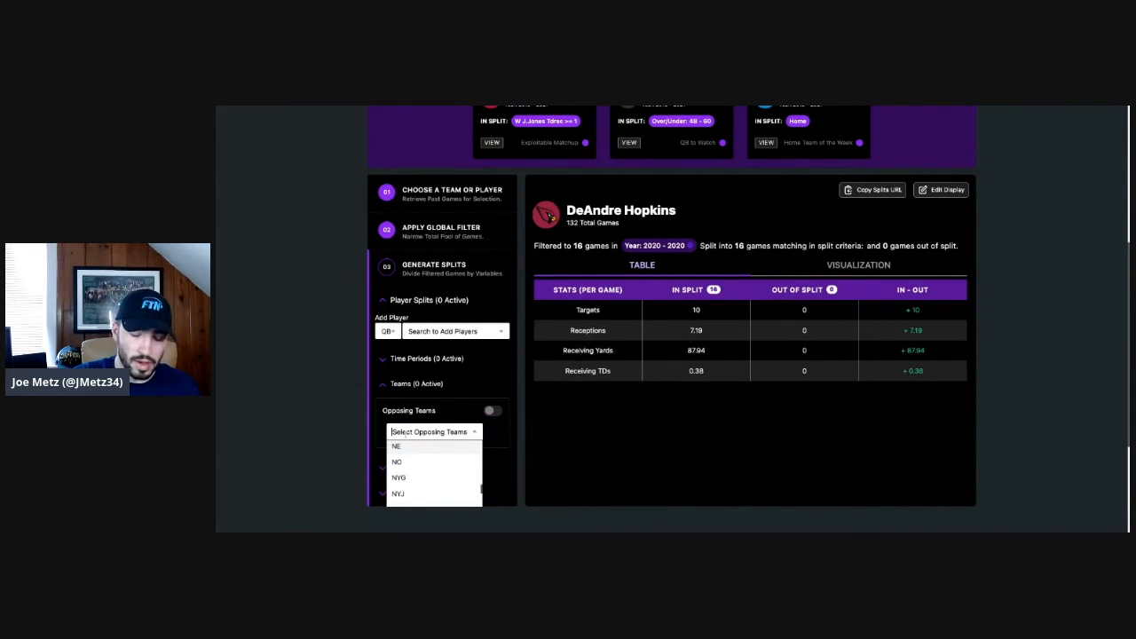
pyautogui.write('hou')
pyautogui.click(399, 448)
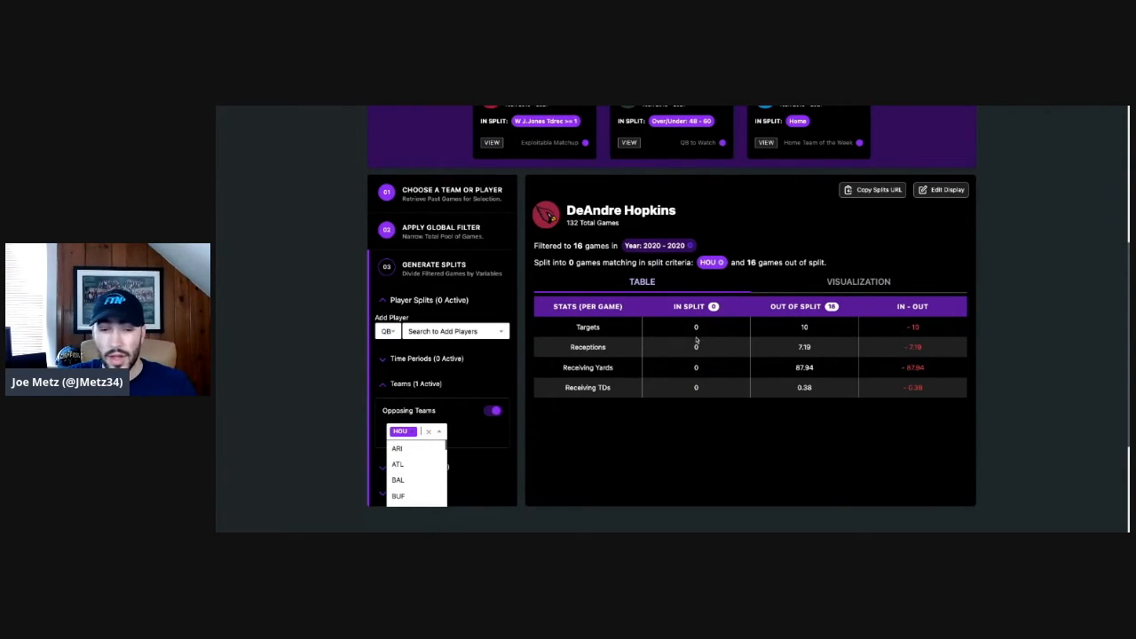
# Clear the HOU opponent split and widen the global year filter to 2018 to 2020.
pyautogui.click(410, 434)
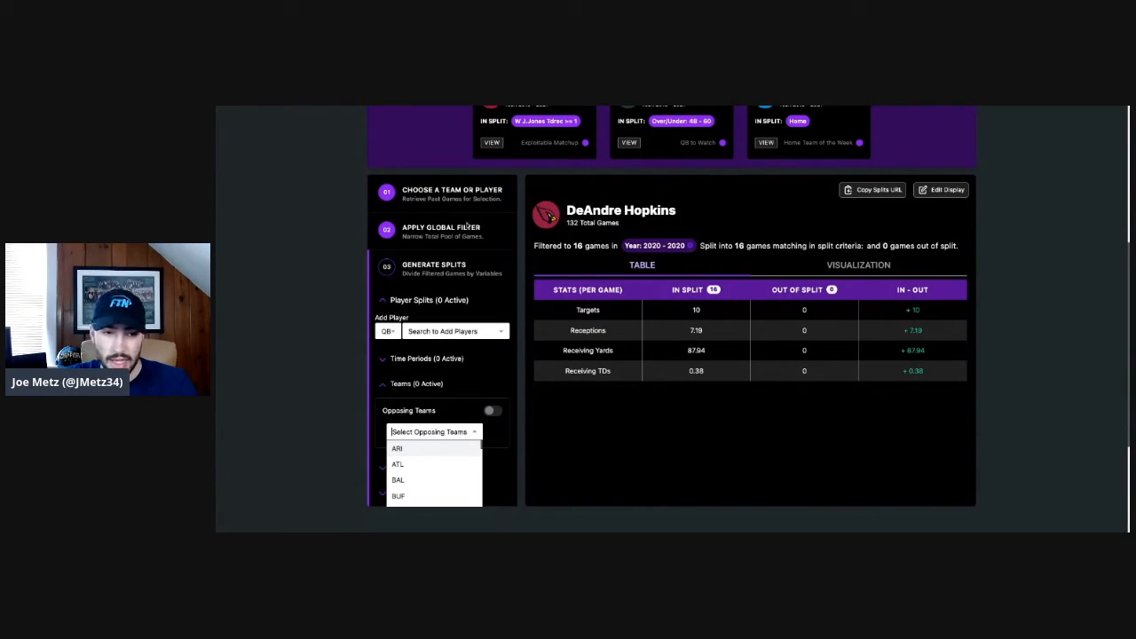
pyautogui.click(387, 234)
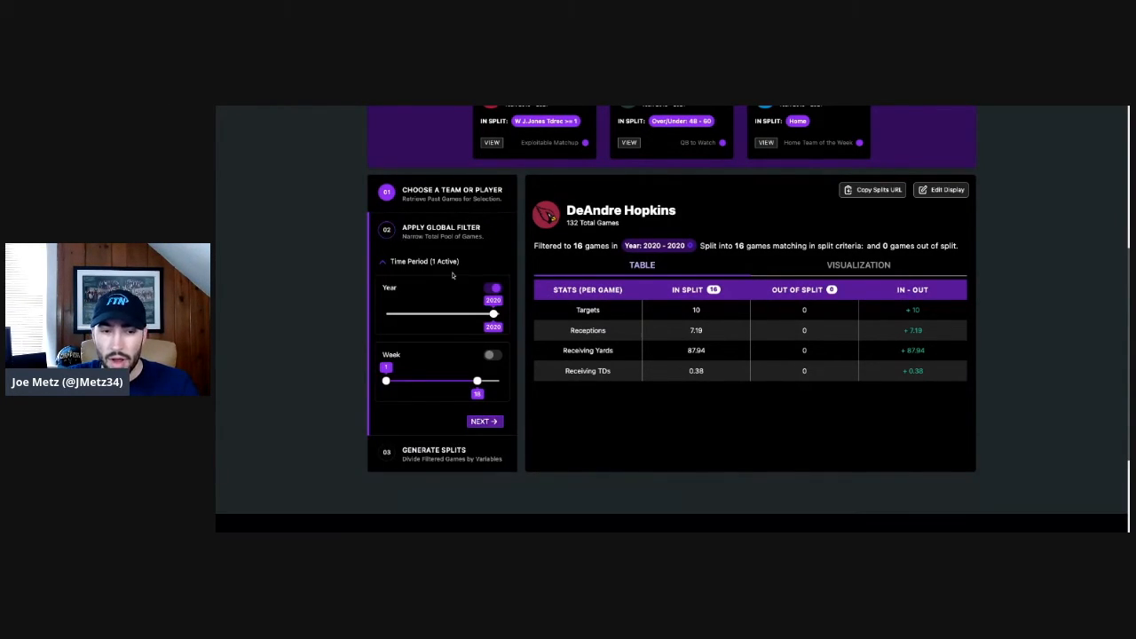
pyautogui.moveTo(490, 314); pyautogui.dragTo(481, 314)
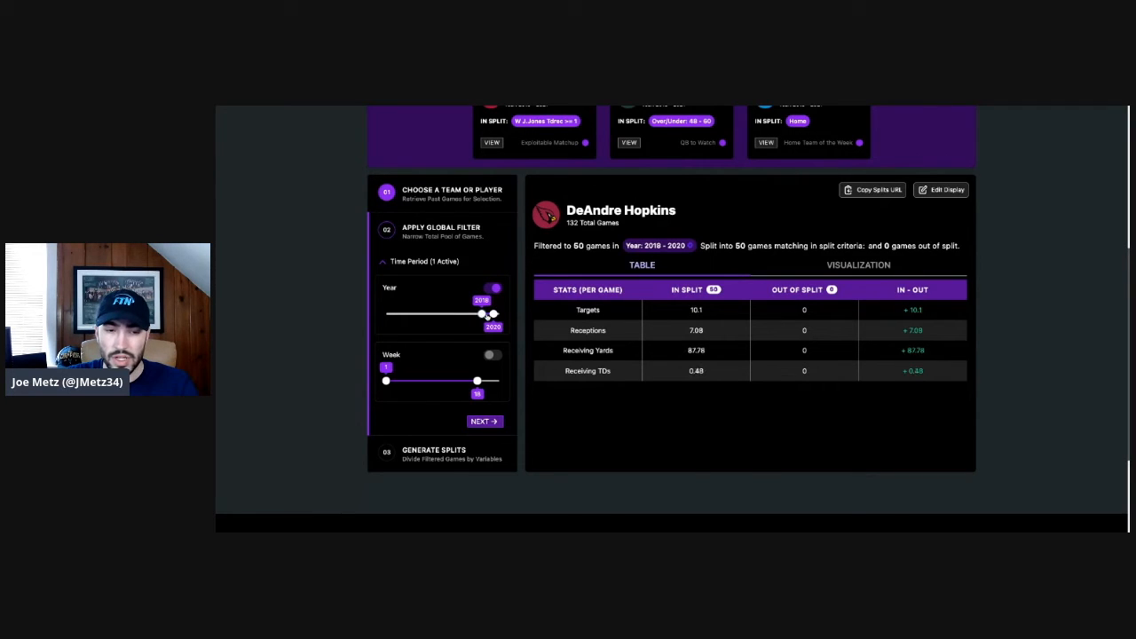
# Generate an opposing teams split for Hopkins's filtered games against ATL.
pyautogui.scroll(1, 486, 378)
pyautogui.scroll(-2, 486, 378)
pyautogui.click(421, 308)
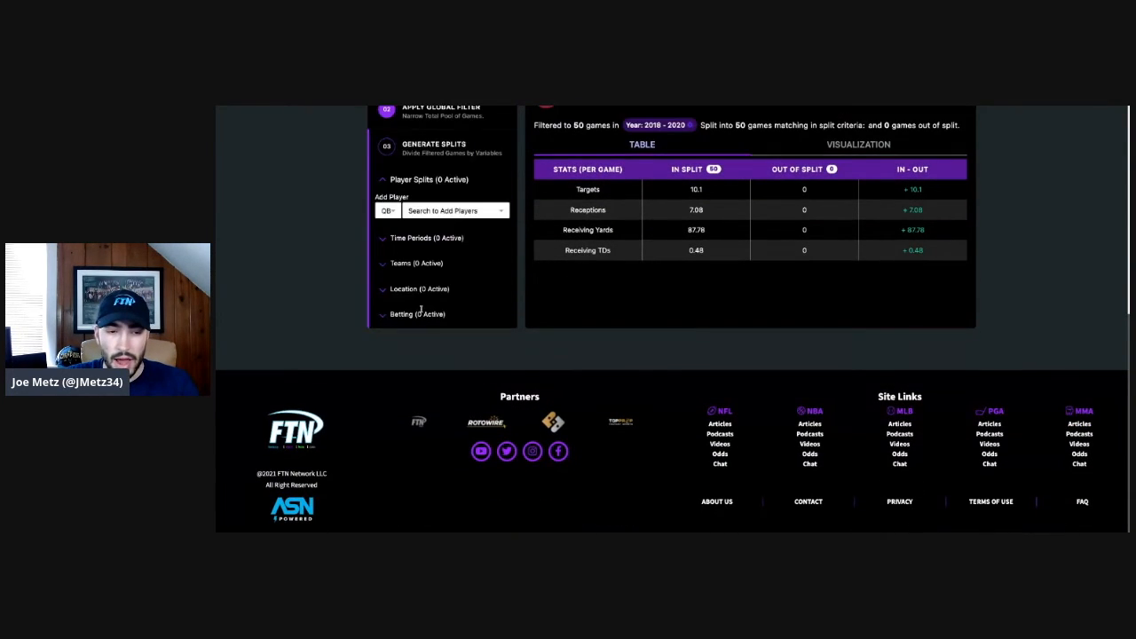
pyautogui.scroll(2, 421, 301)
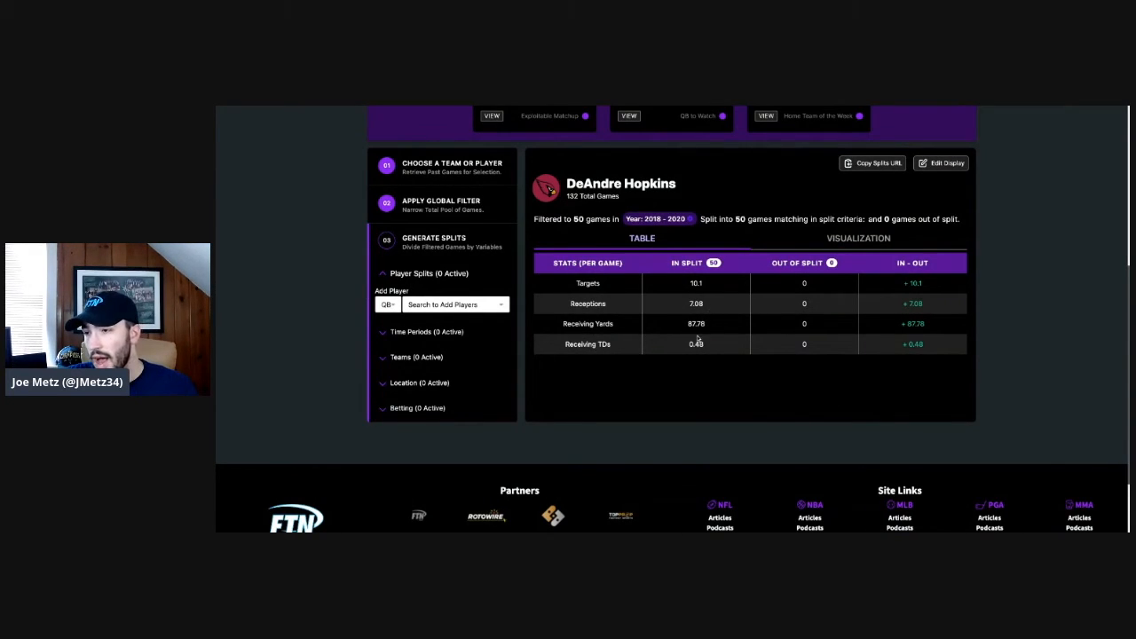
pyautogui.click(385, 358)
pyautogui.click(431, 404)
pyautogui.write('atl')
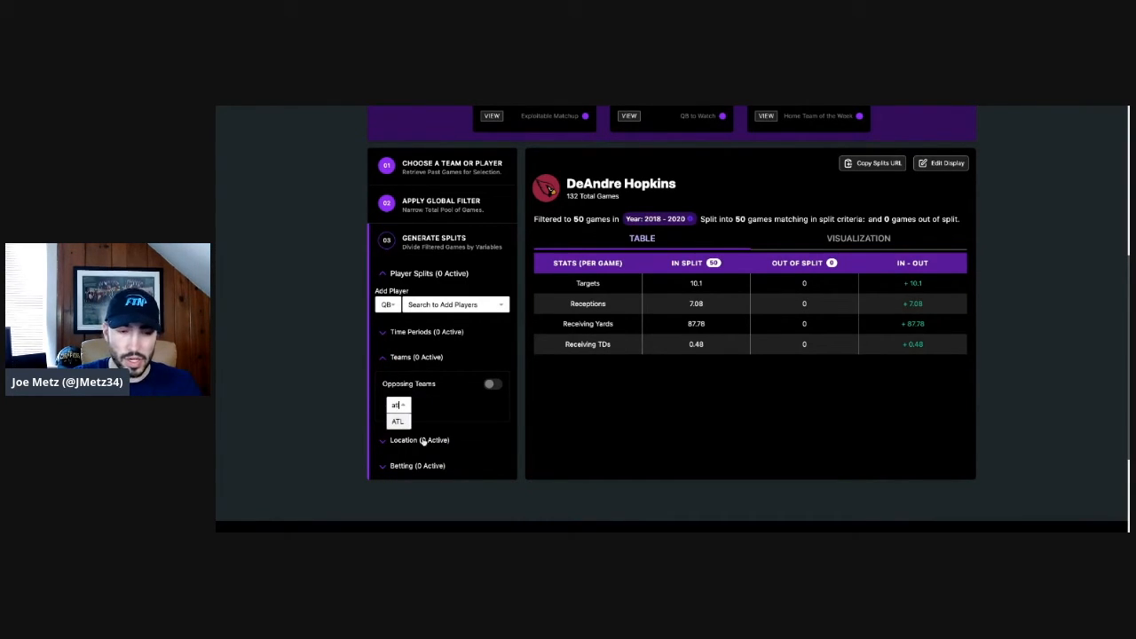
pyautogui.click(398, 422)
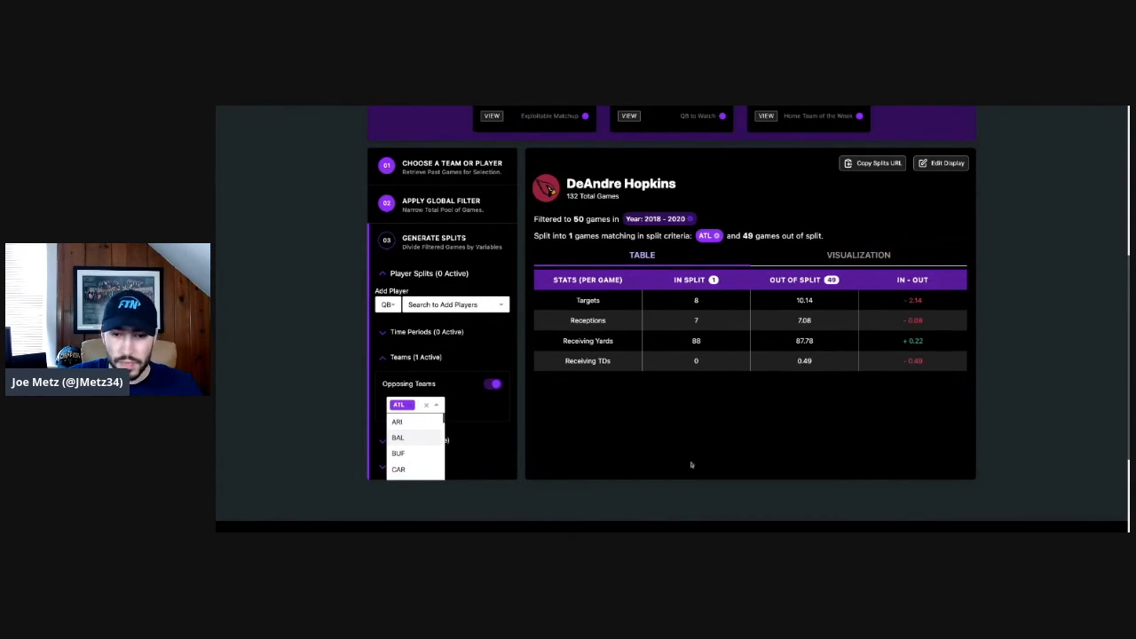
pyautogui.click(739, 411)
# Replace ATL with JAC as the opposing team in Hopkins's split.
pyautogui.click(426, 405)
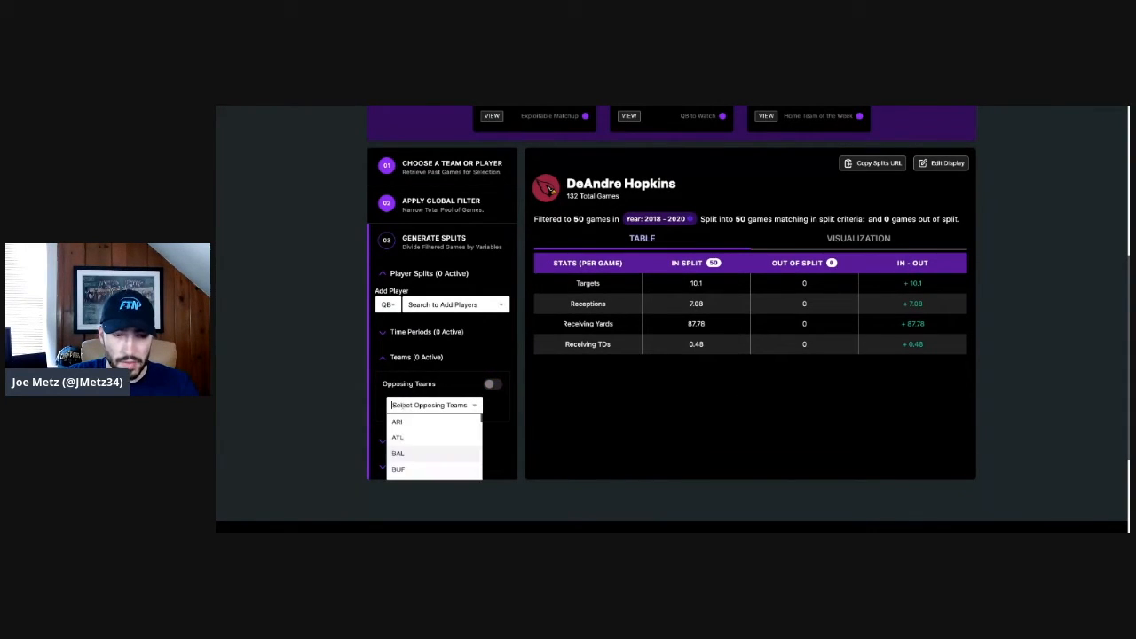
pyautogui.write('ja')
pyautogui.click(398, 422)
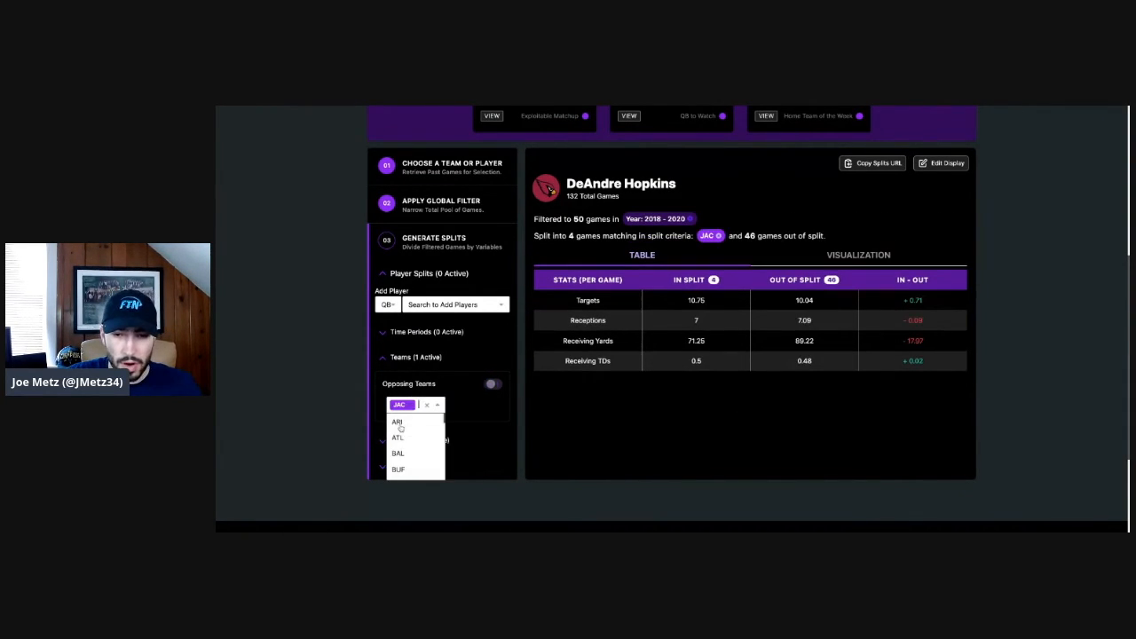
pyautogui.click(745, 416)
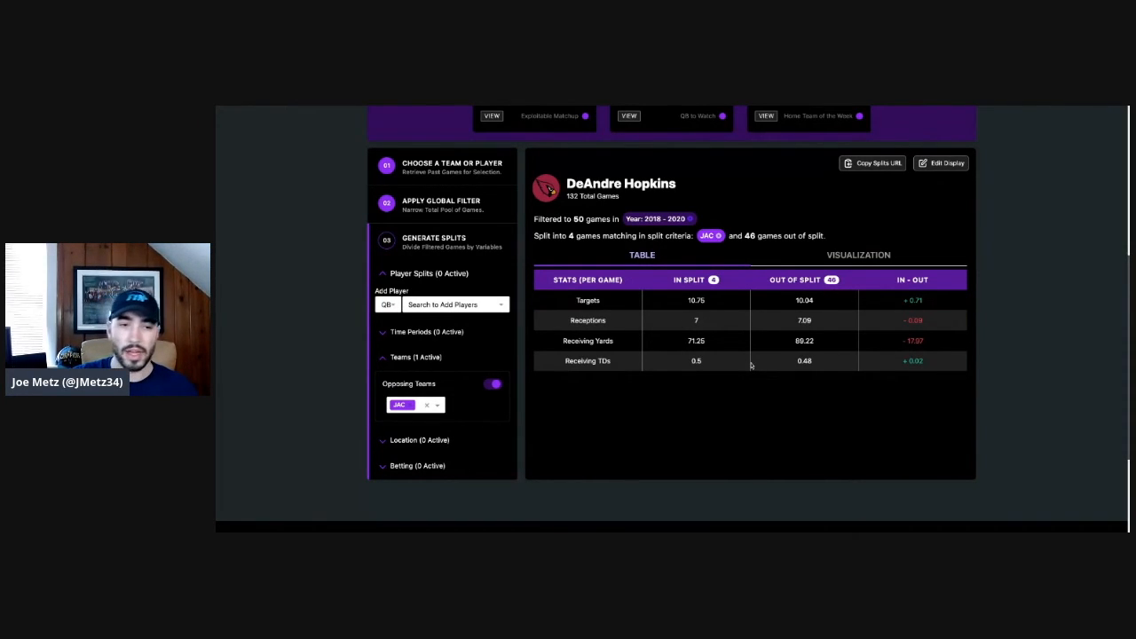
# Change the global year filter for Hopkins's games to 2020 to 2021.
pyautogui.click(426, 206)
pyautogui.moveTo(483, 287); pyautogui.dragTo(519, 286)
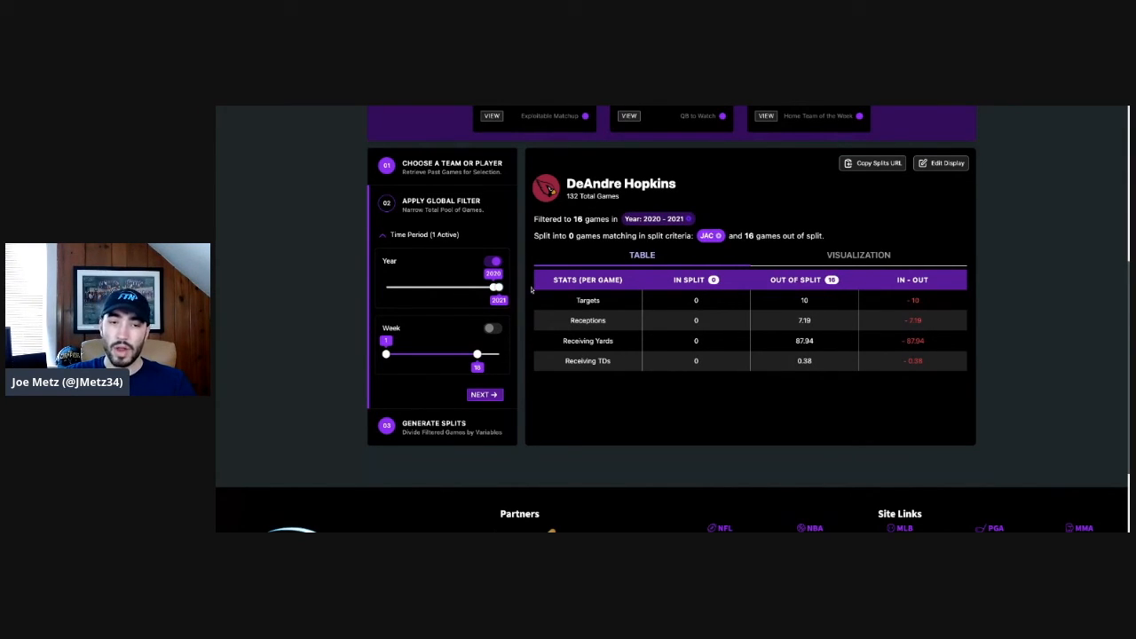
# Open the NFL DFS Early Bird offer and review its included features and annual package pricing.
pyautogui.scroll(4, 628, 375)
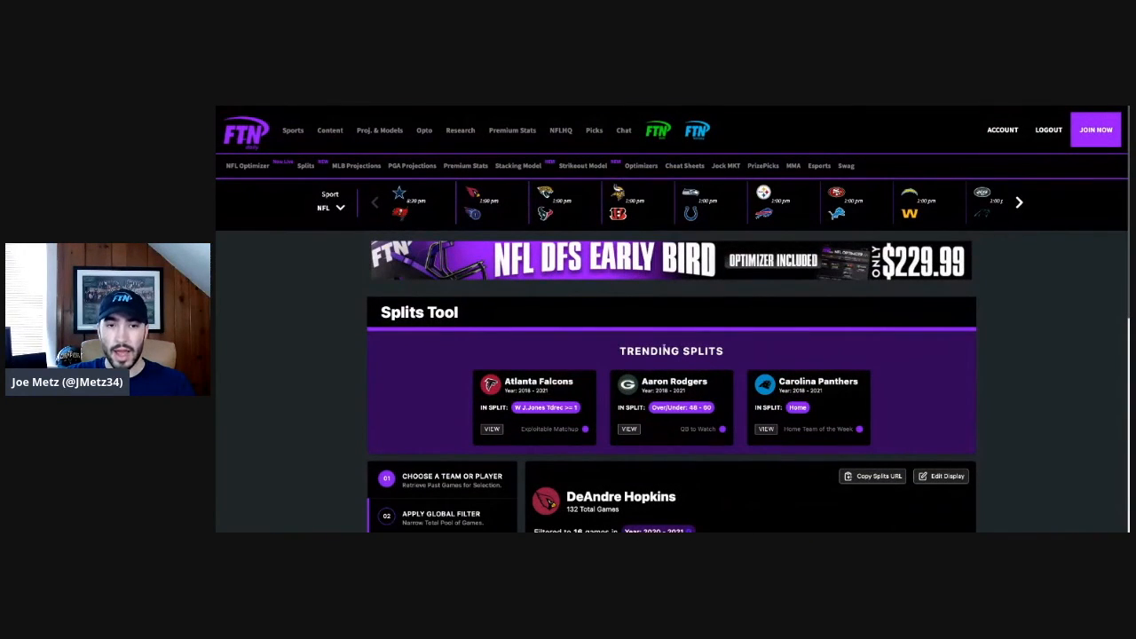
pyautogui.moveTo(558, 130)
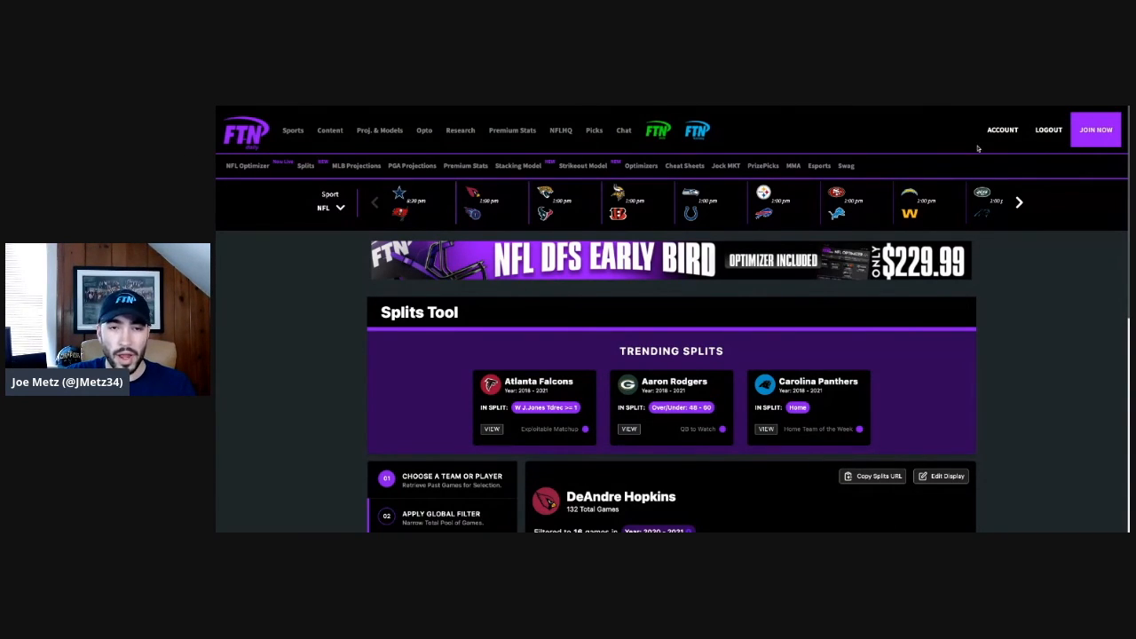
pyautogui.scroll(-1, 944, 167)
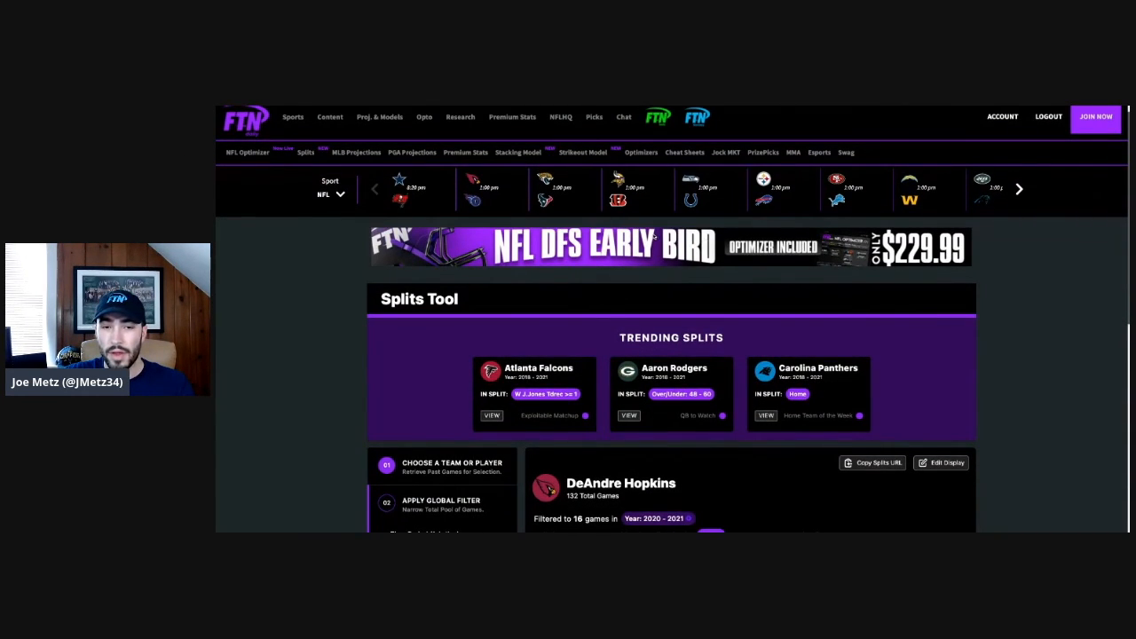
pyautogui.click(857, 252)
pyautogui.scroll(-3, 858, 252)
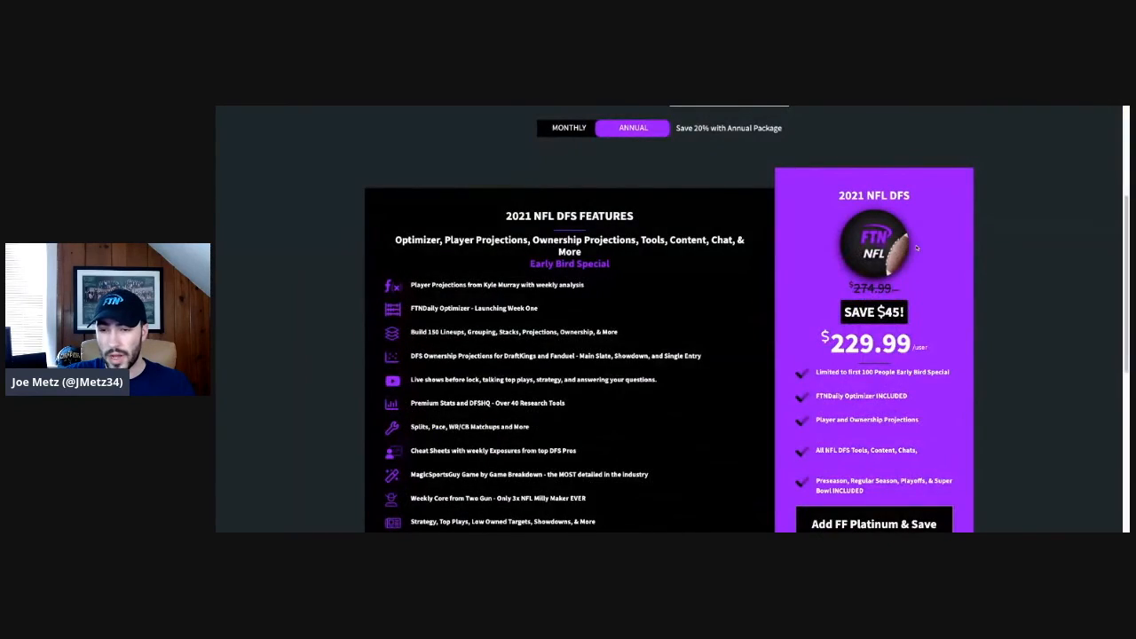
pyautogui.scroll(-1, 926, 247)
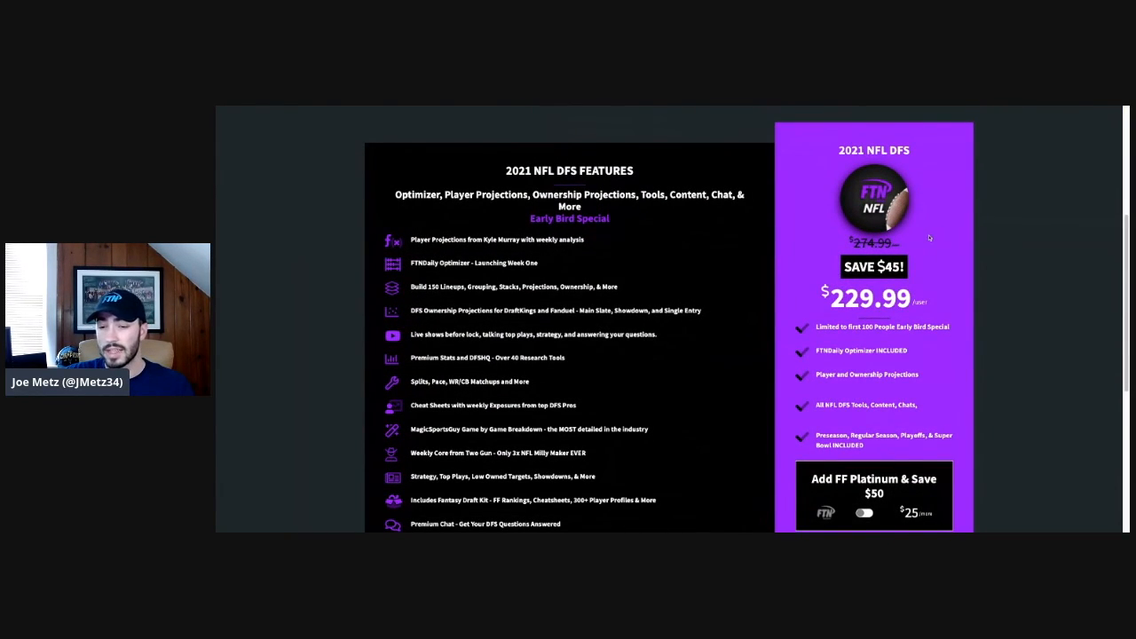
# Examine the 2021 NFL DFS feature list, its season coverage, and the purchase card with the FF Platinum add-on.
pyautogui.scroll(-1, 928, 240)
pyautogui.scroll(1, 928, 241)
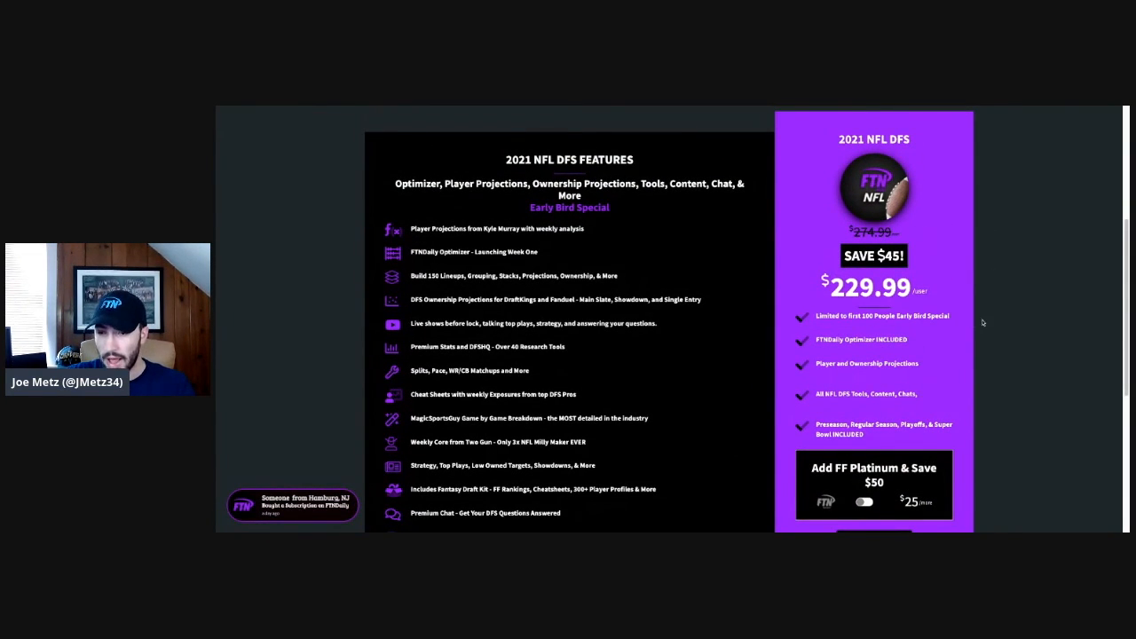
pyautogui.scroll(3, 893, 269)
pyautogui.scroll(2, 893, 270)
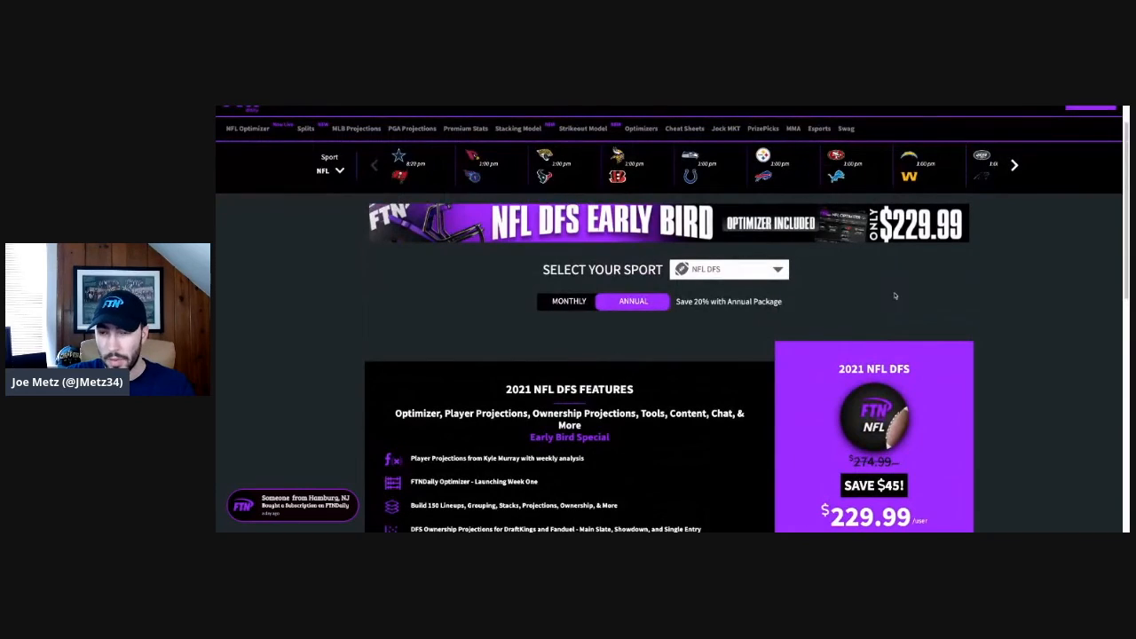
pyautogui.scroll(-1, 885, 301)
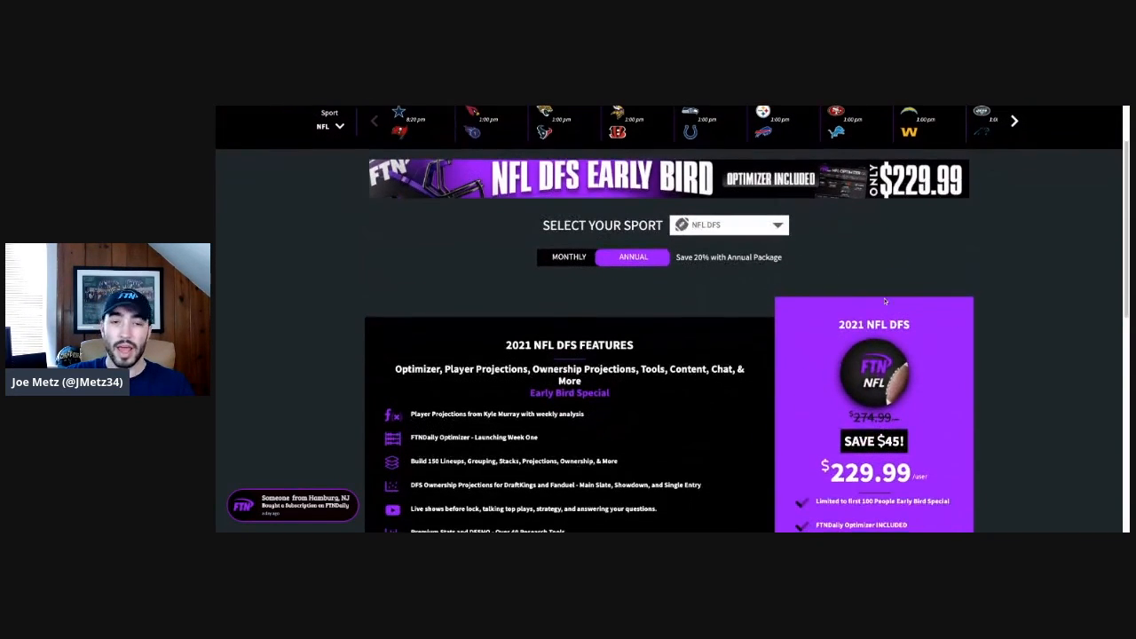
pyautogui.scroll(-1, 884, 301)
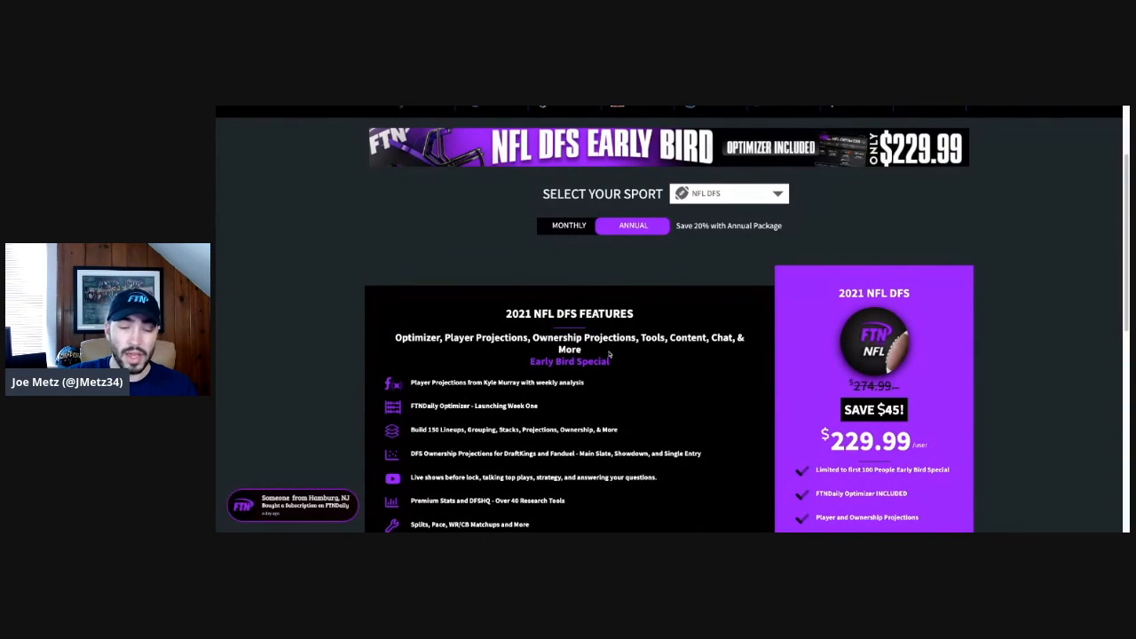
pyautogui.scroll(-2, 609, 355)
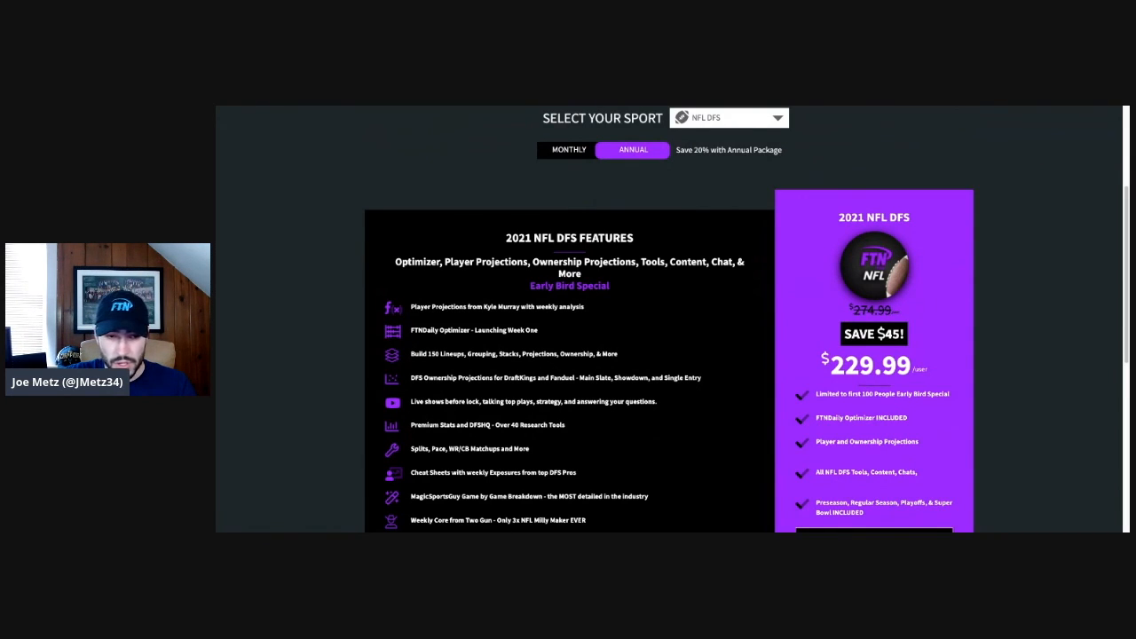
pyautogui.scroll(-1, 669, 317)
pyautogui.scroll(3, 672, 320)
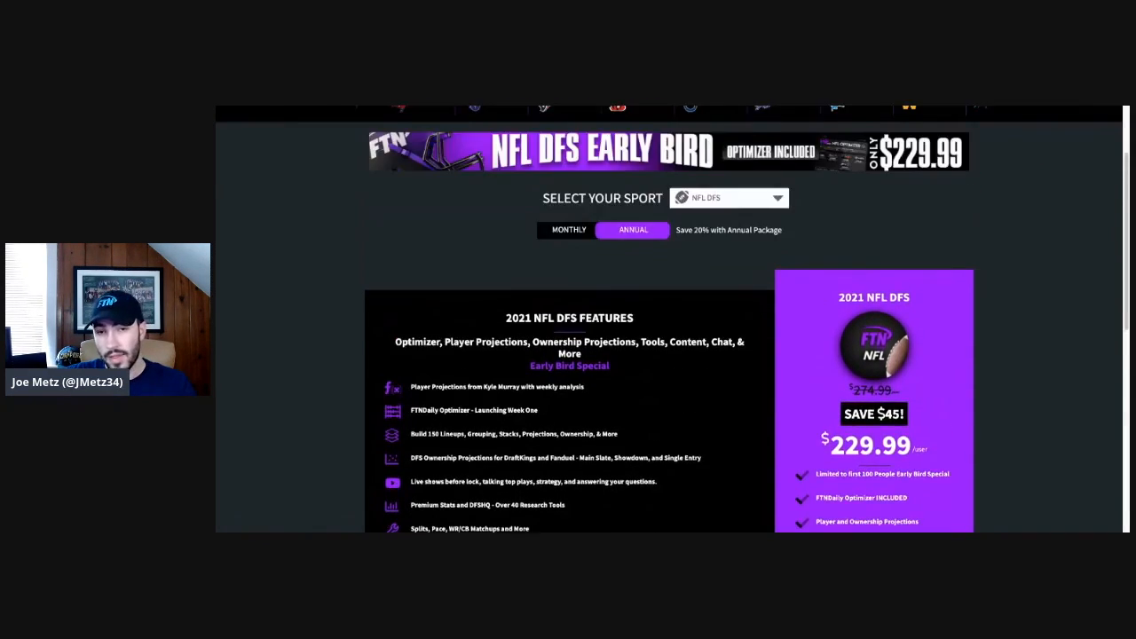
pyautogui.scroll(-3, 671, 319)
pyautogui.scroll(-5, 672, 320)
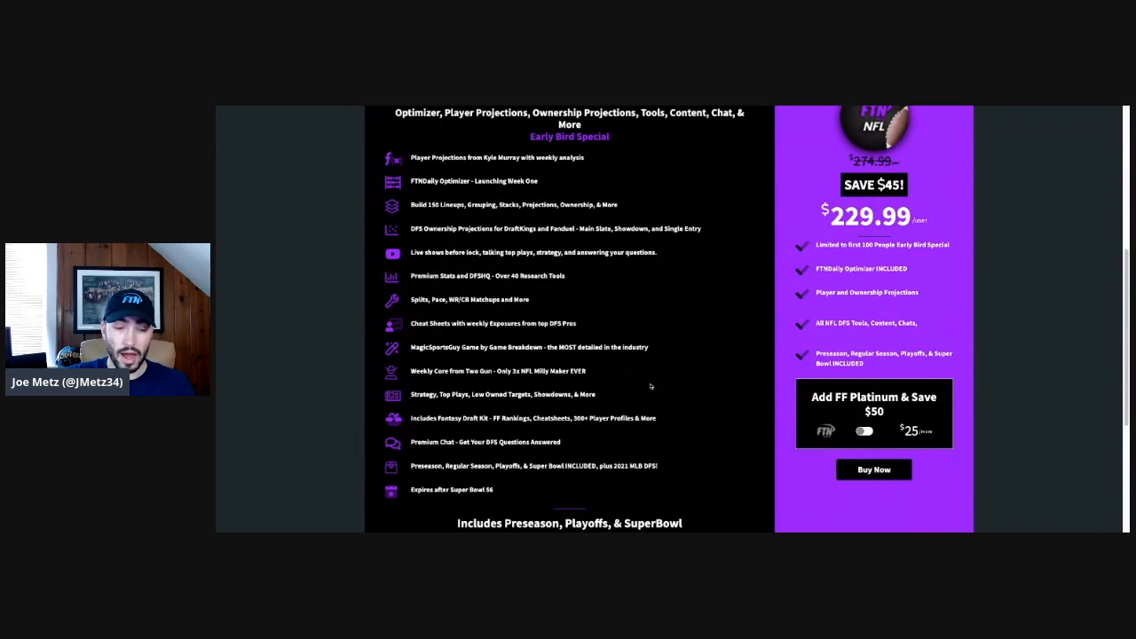
pyautogui.scroll(4, 648, 381)
pyautogui.scroll(1, 644, 376)
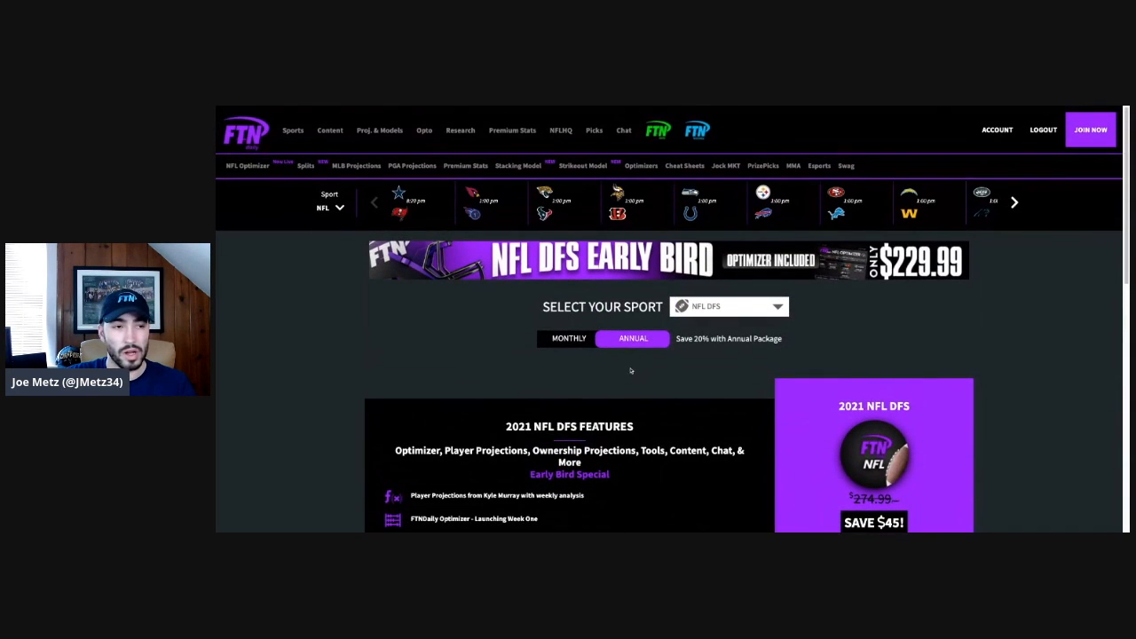